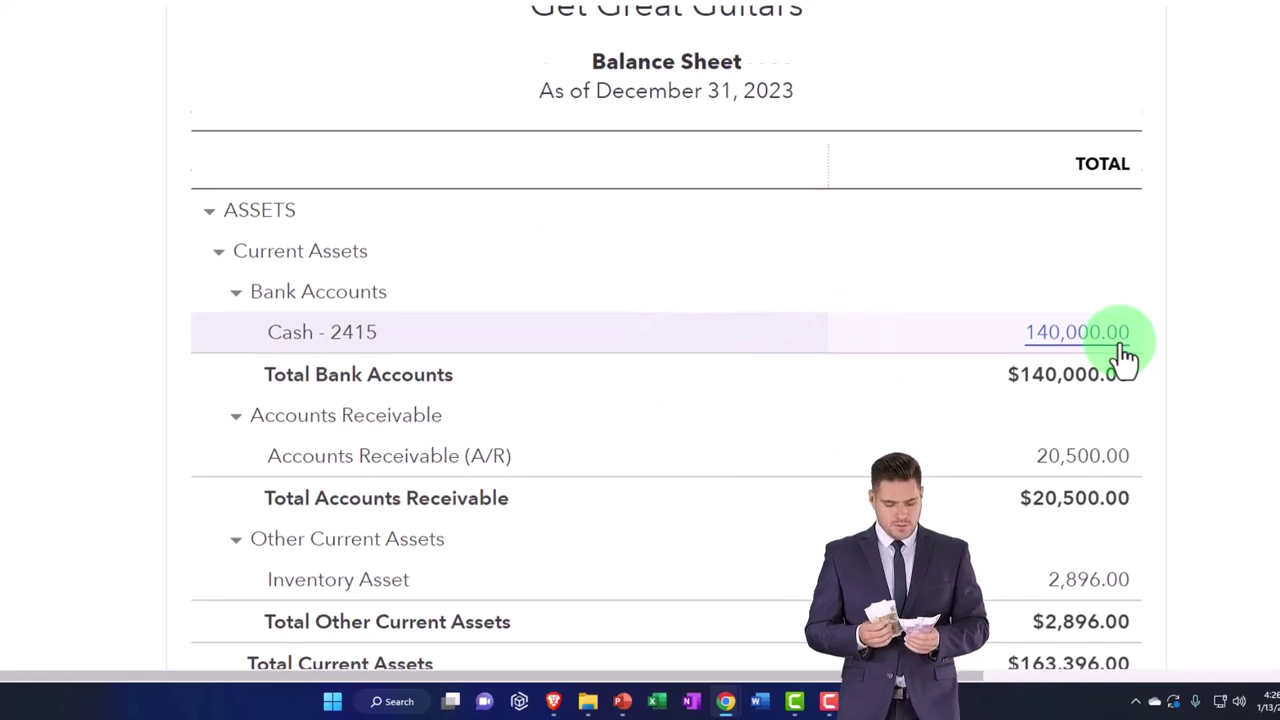
# Step: Scroll the Balance Sheet to review the Cash - 2415 balance of 140,000.00
pyautogui.scroll(-1, 1122, 358)
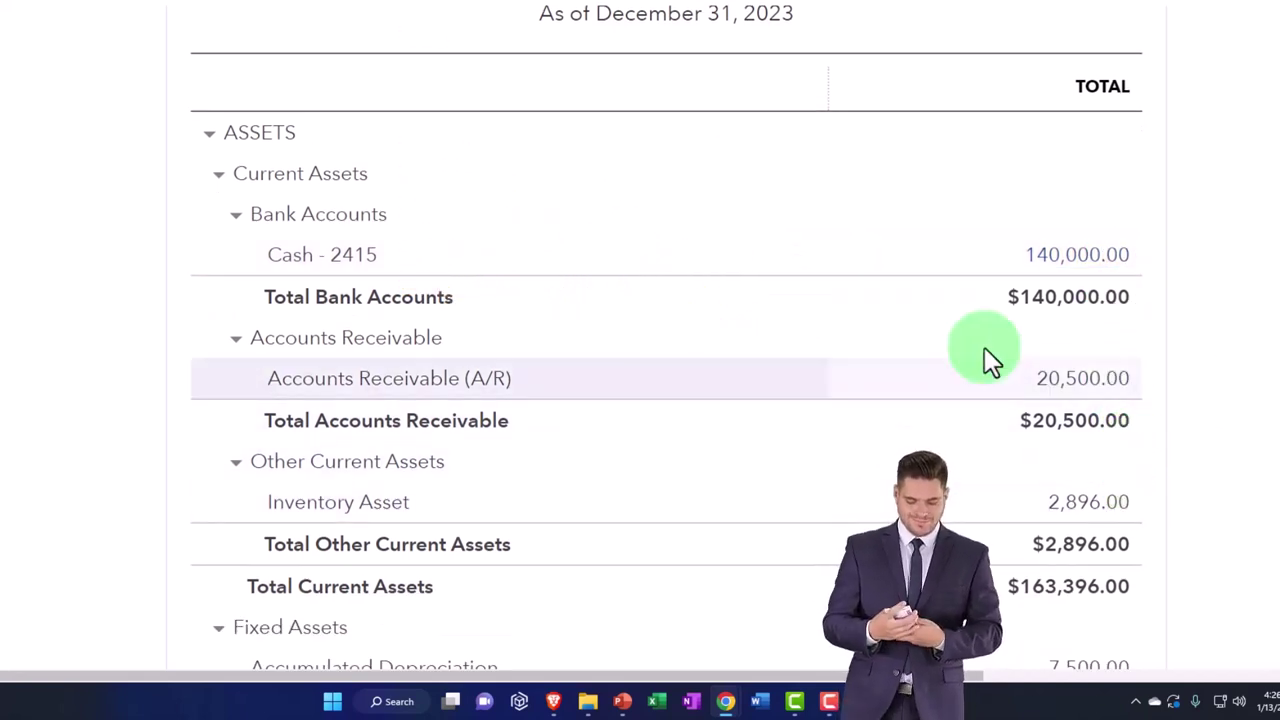
# Step: Start a new Expense from the + New menu and dismiss the 'Select who you paid' tour
pyautogui.click(760, 52)
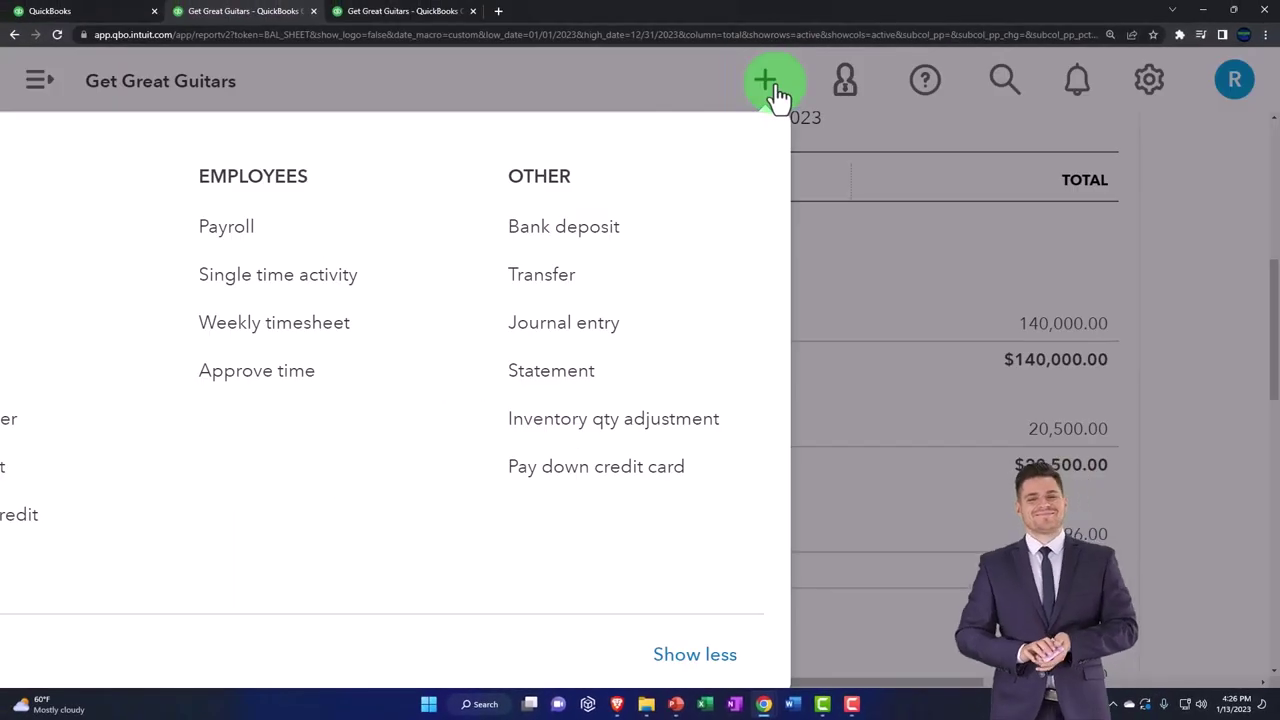
pyautogui.hotkey('ctrl', '-')
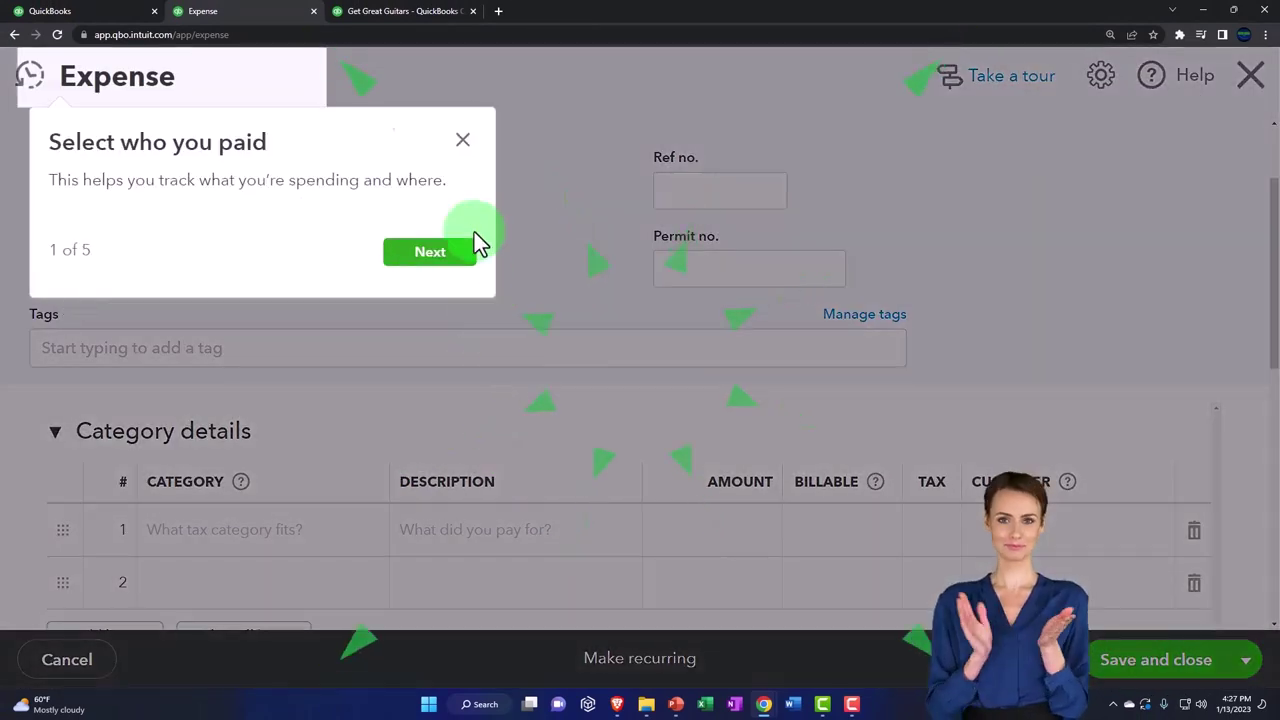
pyautogui.click(462, 140)
pyautogui.scroll(-2, 375, 468)
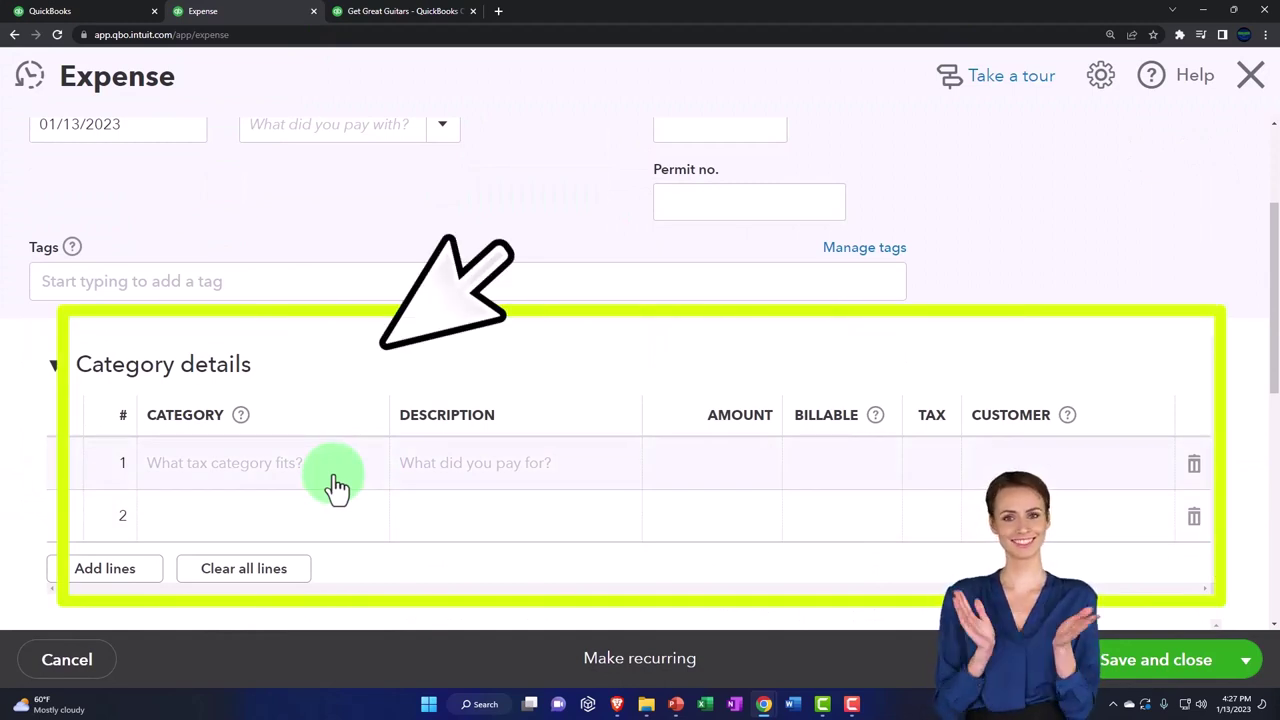
pyautogui.scroll(3, 338, 487)
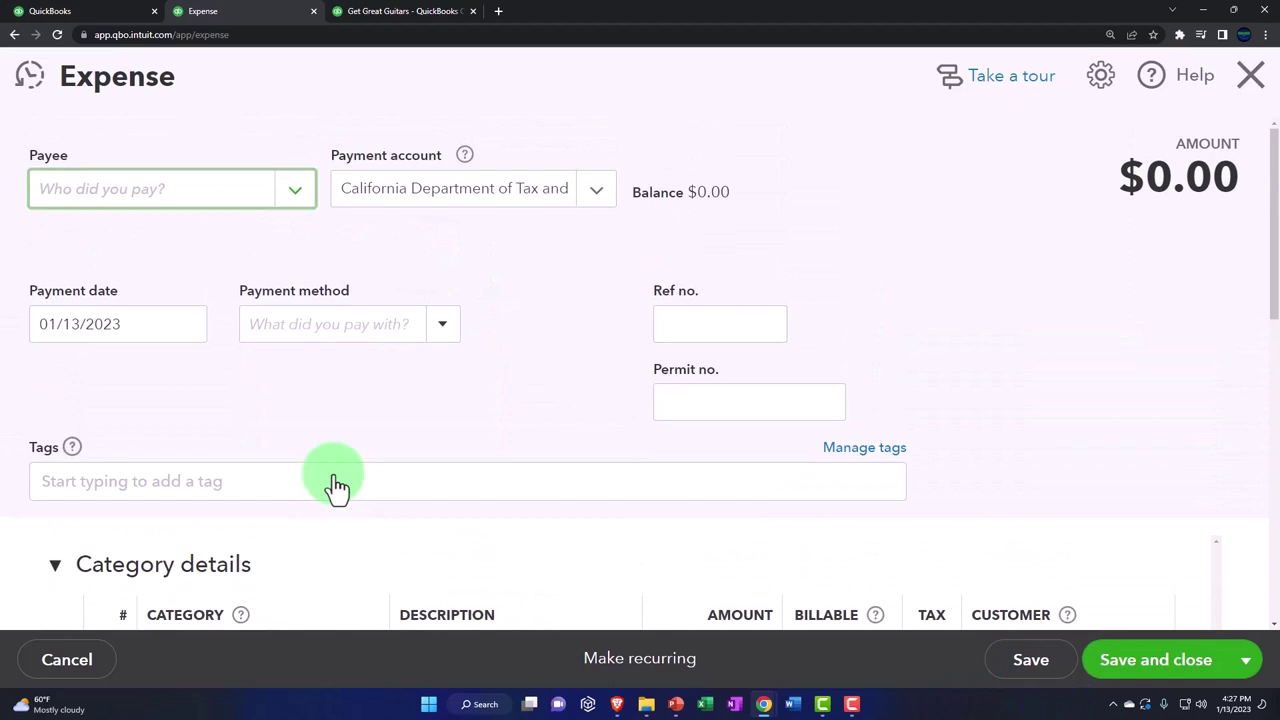
# Step: Close the unsaved Expense form to get back to the Balance Sheet
pyautogui.click(1251, 95)
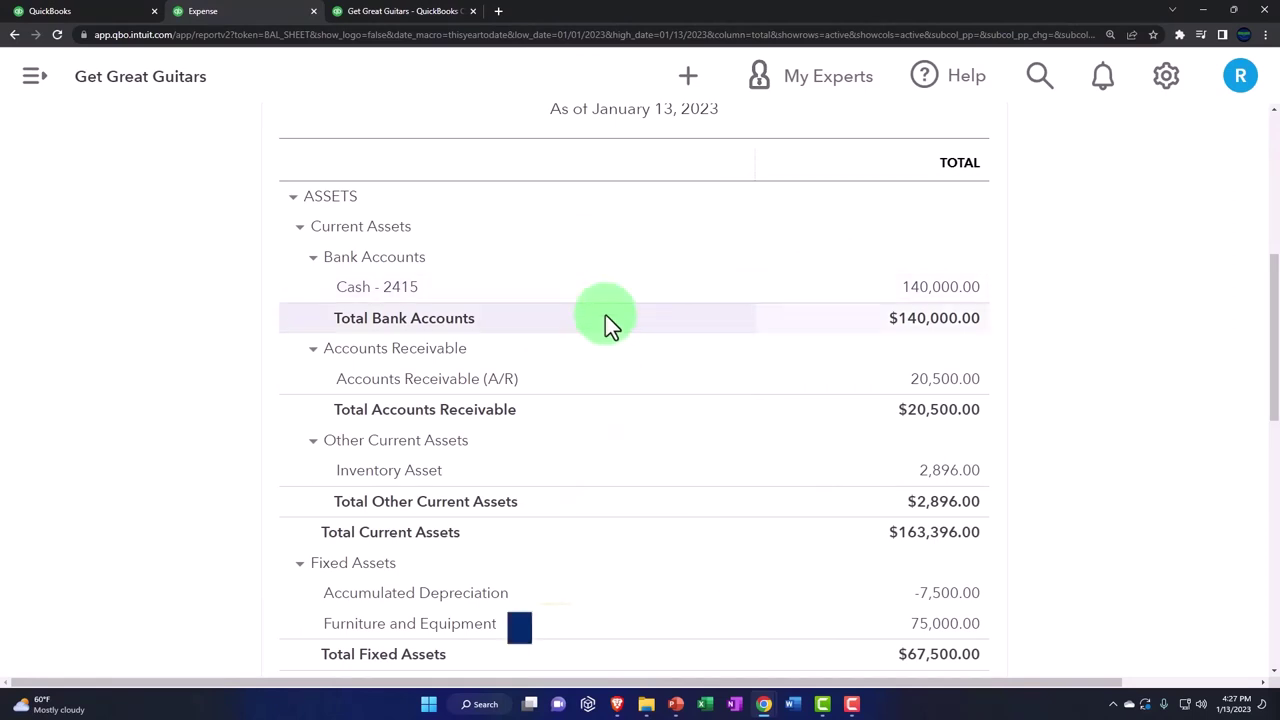
# Step: Go to Accounting > Chart of accounts from the main navigation menu
pyautogui.click(38, 80)
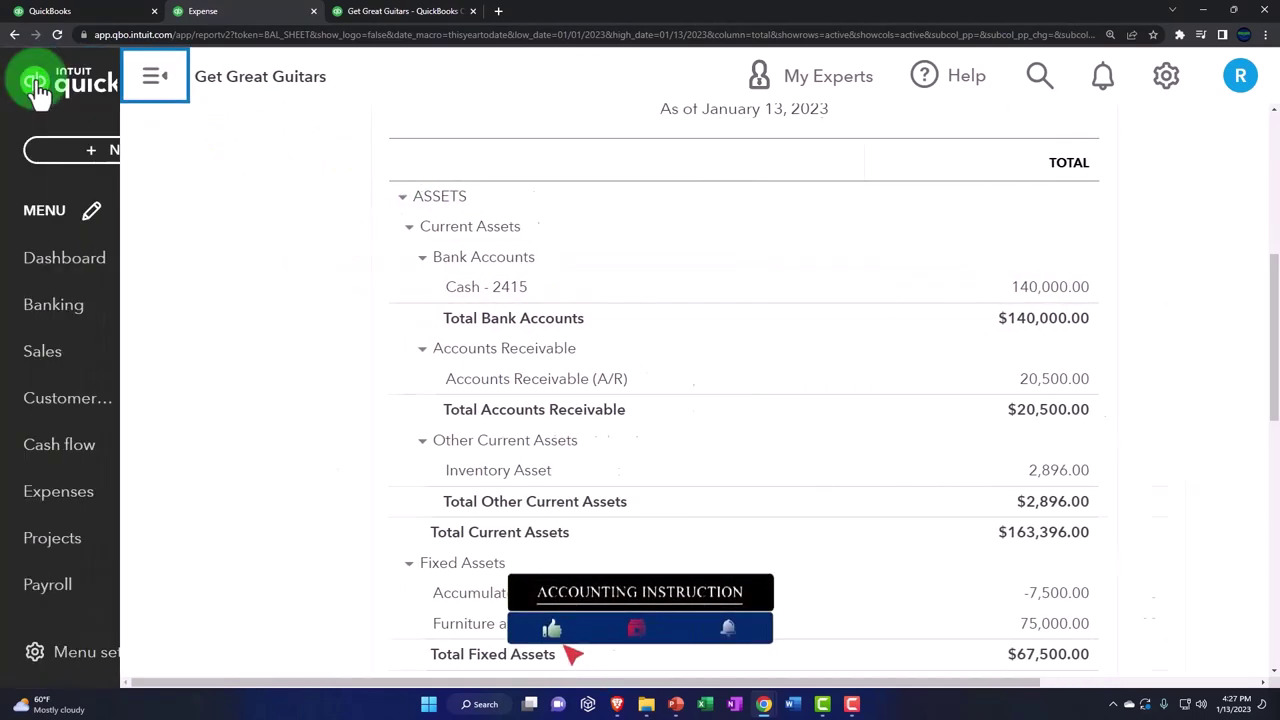
pyautogui.hotkey('ctrl', '+')
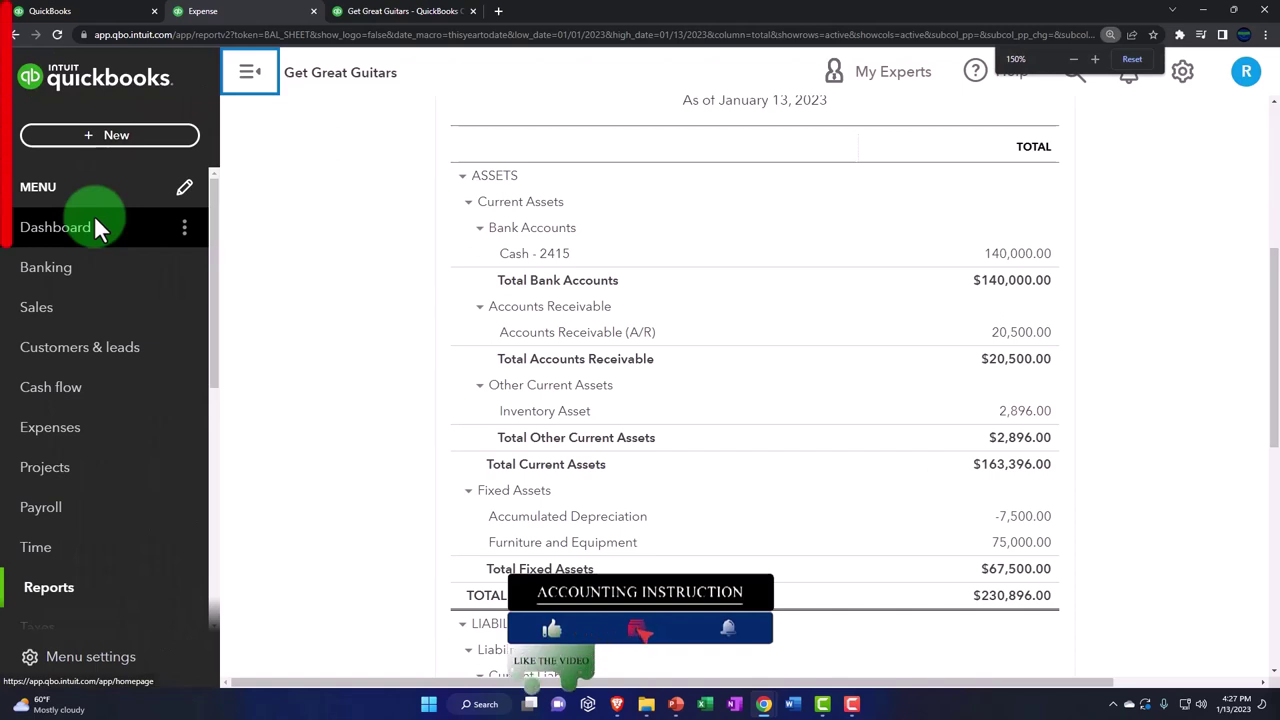
pyautogui.hotkey('ctrl', '-')
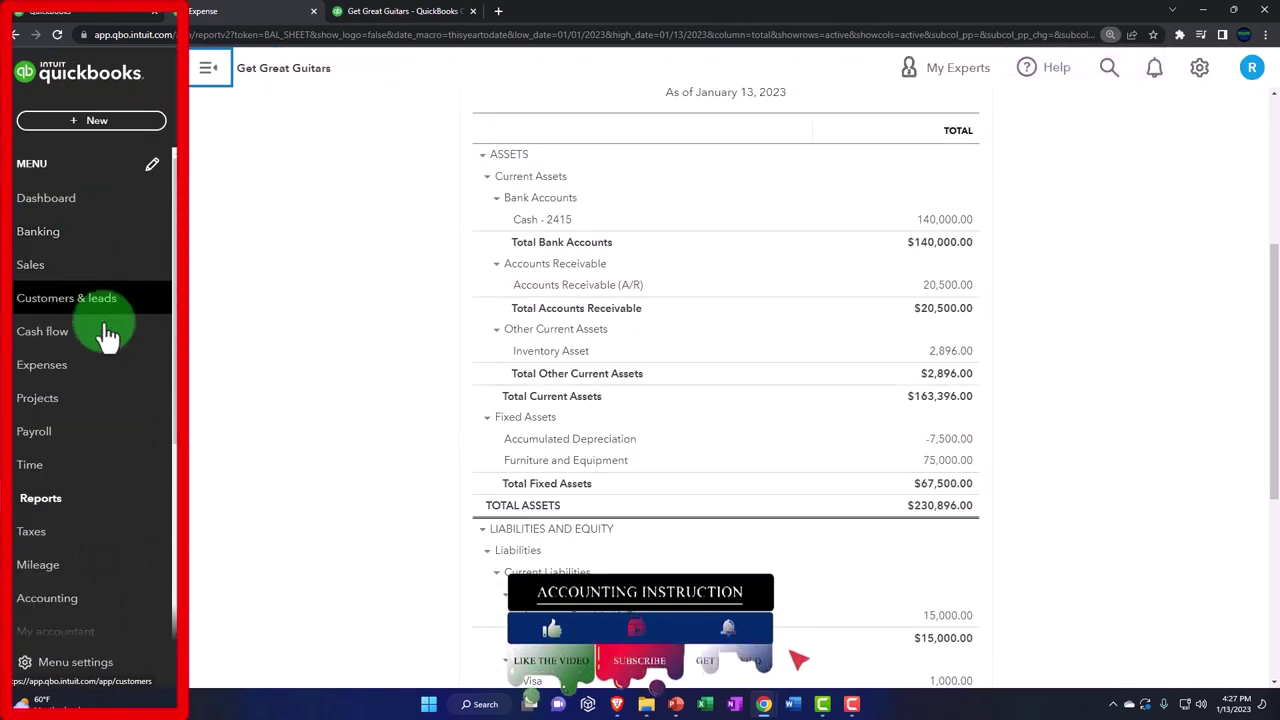
pyautogui.scroll(-2, 106, 336)
pyautogui.click(88, 405)
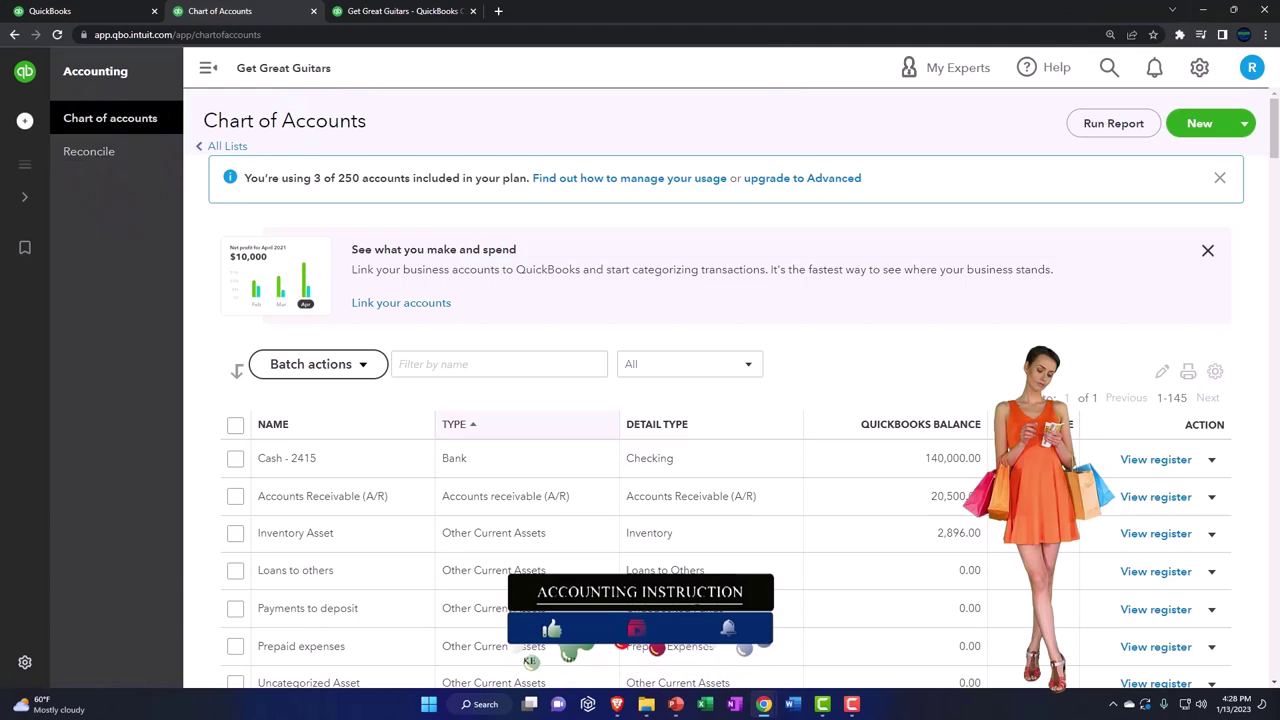
# Step: Check the sample company's Chart of Accounts under Bookkeeping, then put that window away
pyautogui.moveTo(1278, 250); pyautogui.dragTo(666, 120)
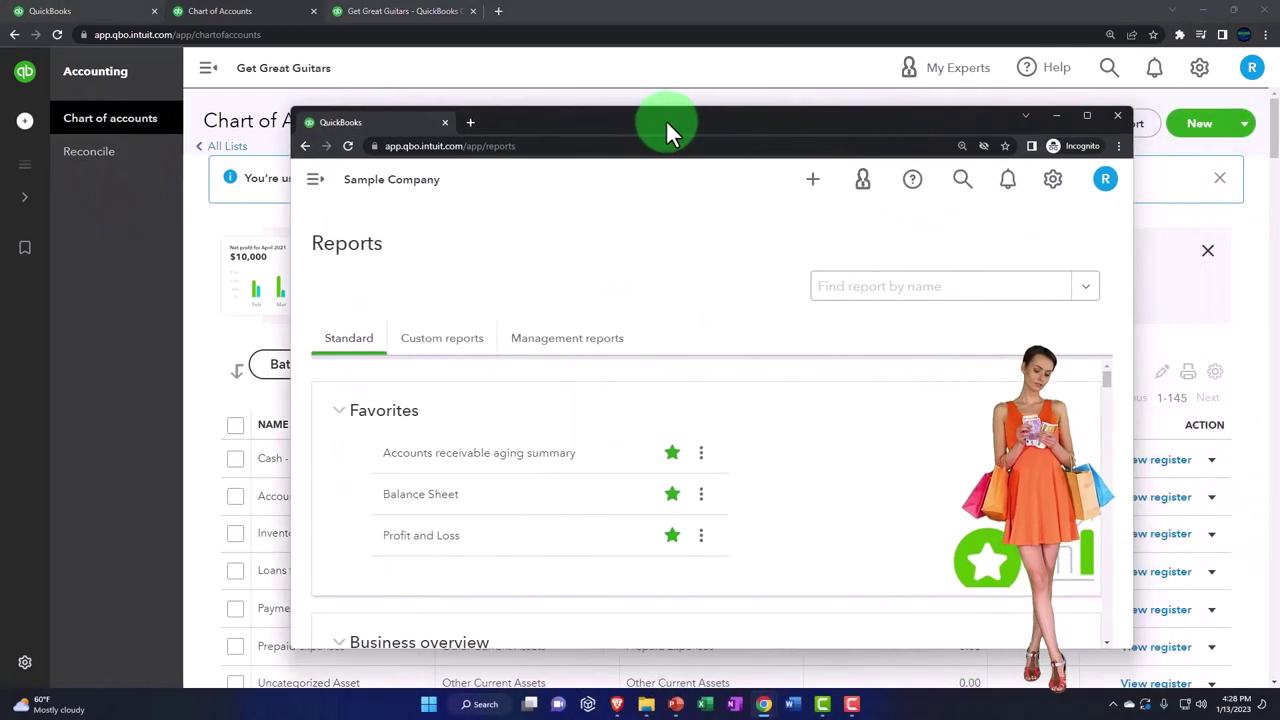
pyautogui.click(314, 186)
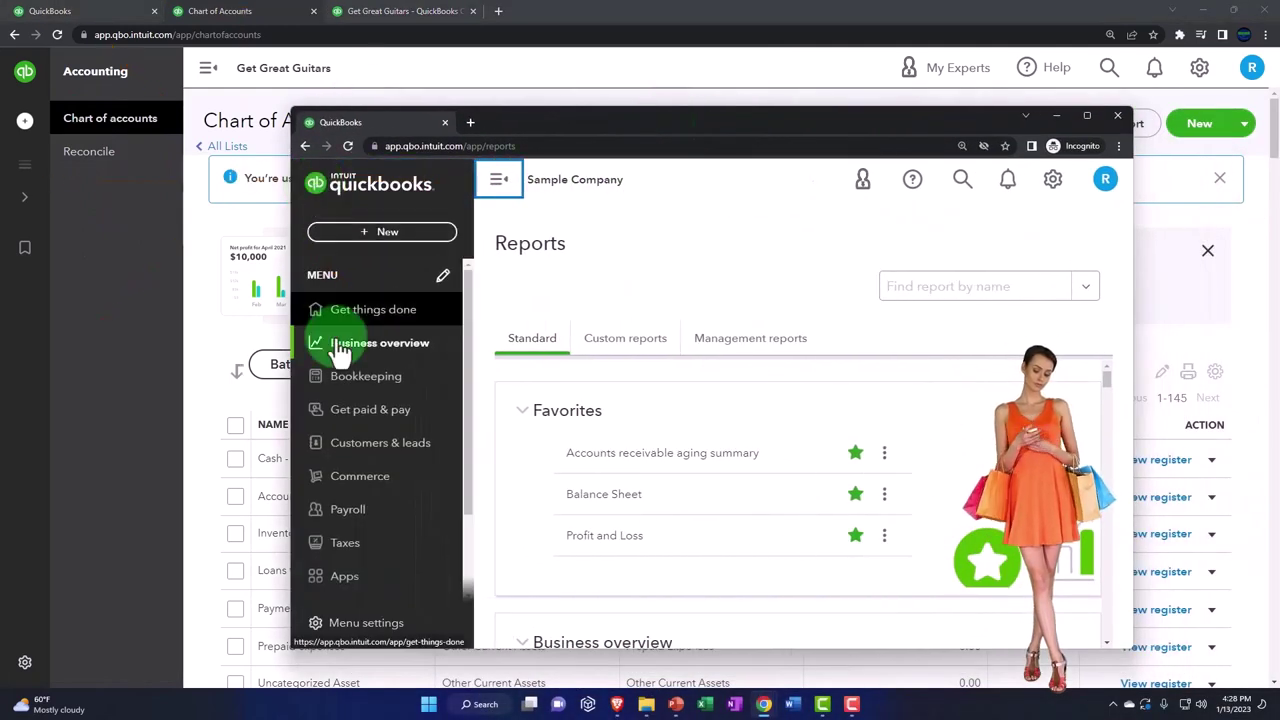
pyautogui.click(340, 390)
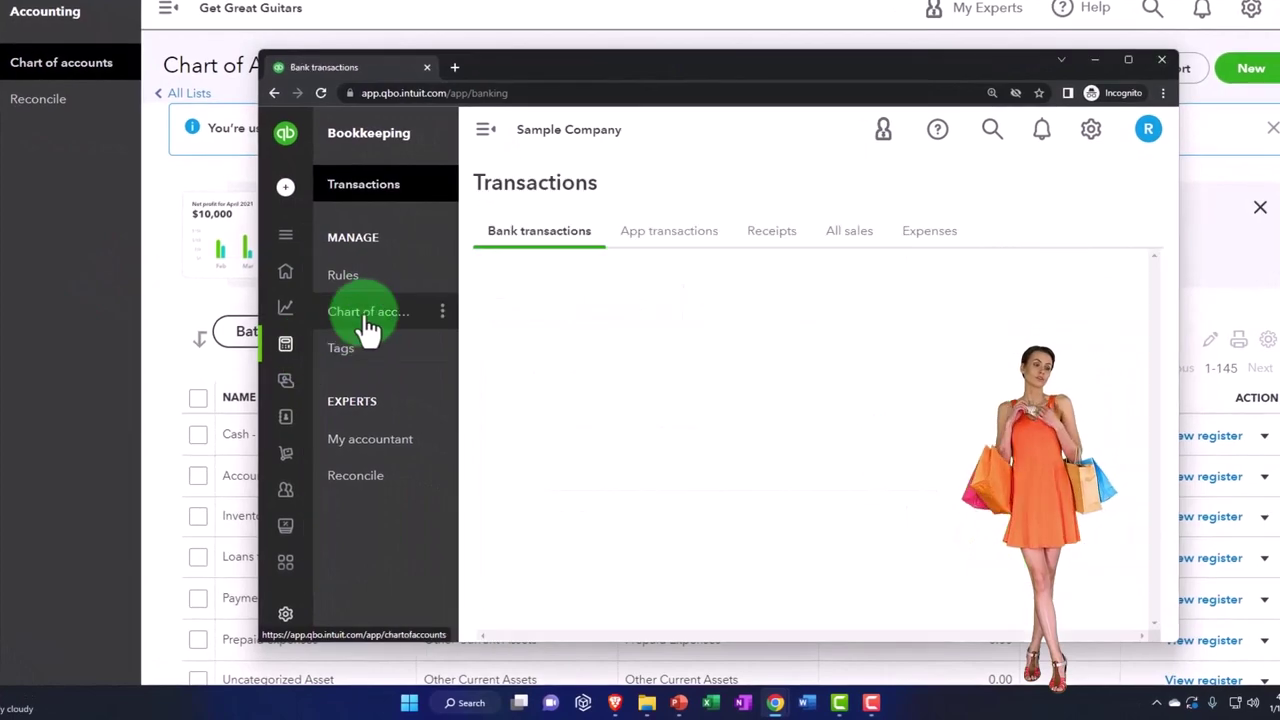
pyautogui.click(369, 312)
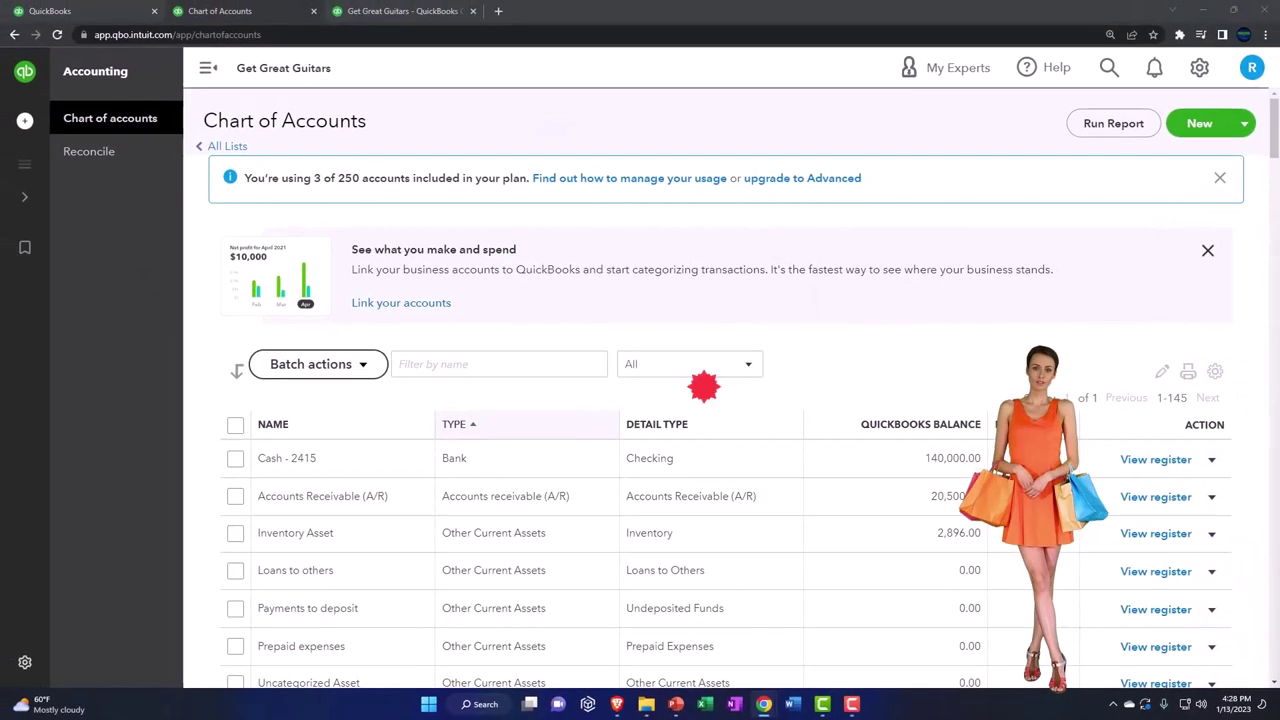
pyautogui.click(700, 386)
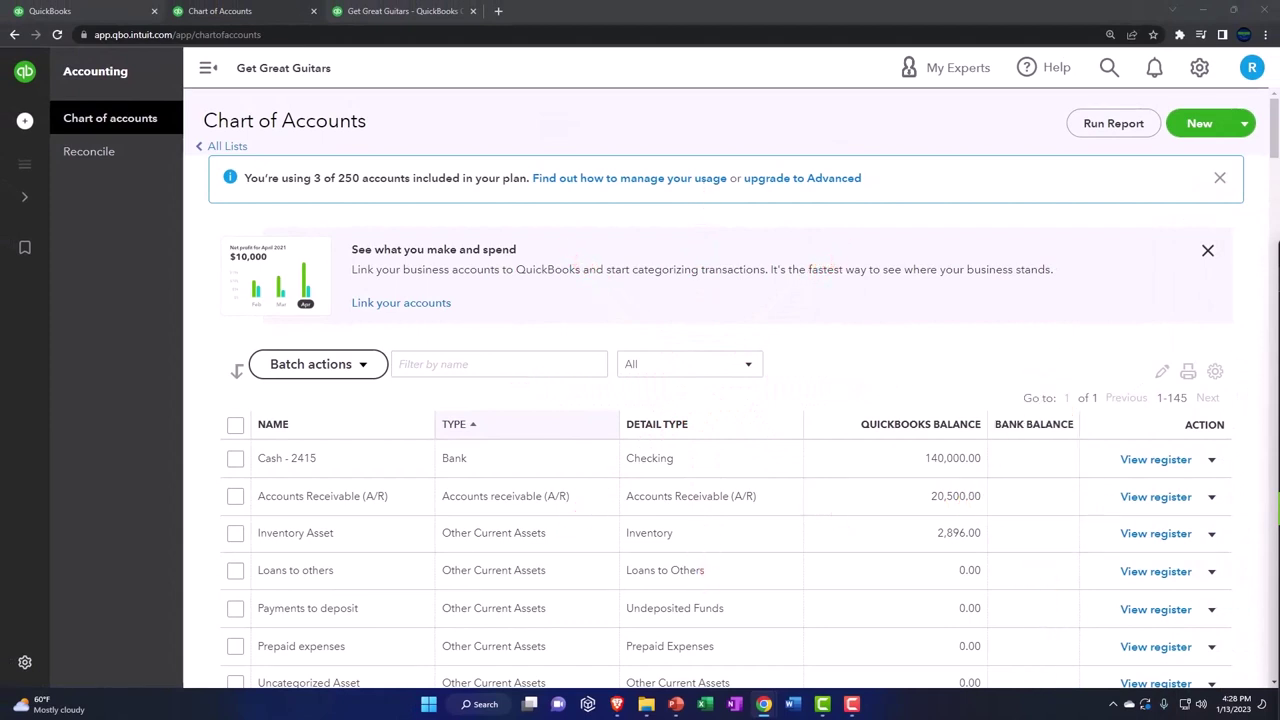
# Step: Open the Cash - 2415 register, dismiss its tour, and add a new Expense row
pyautogui.scroll(-1, 594, 399)
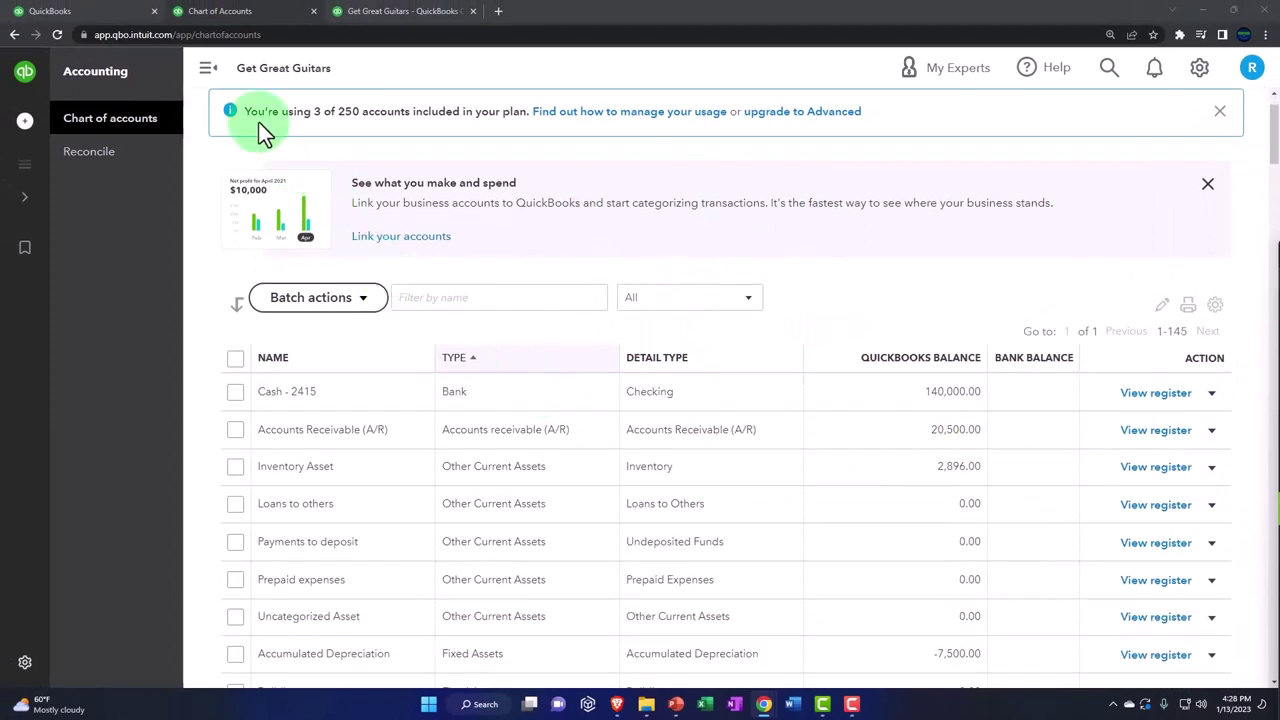
pyautogui.click(209, 74)
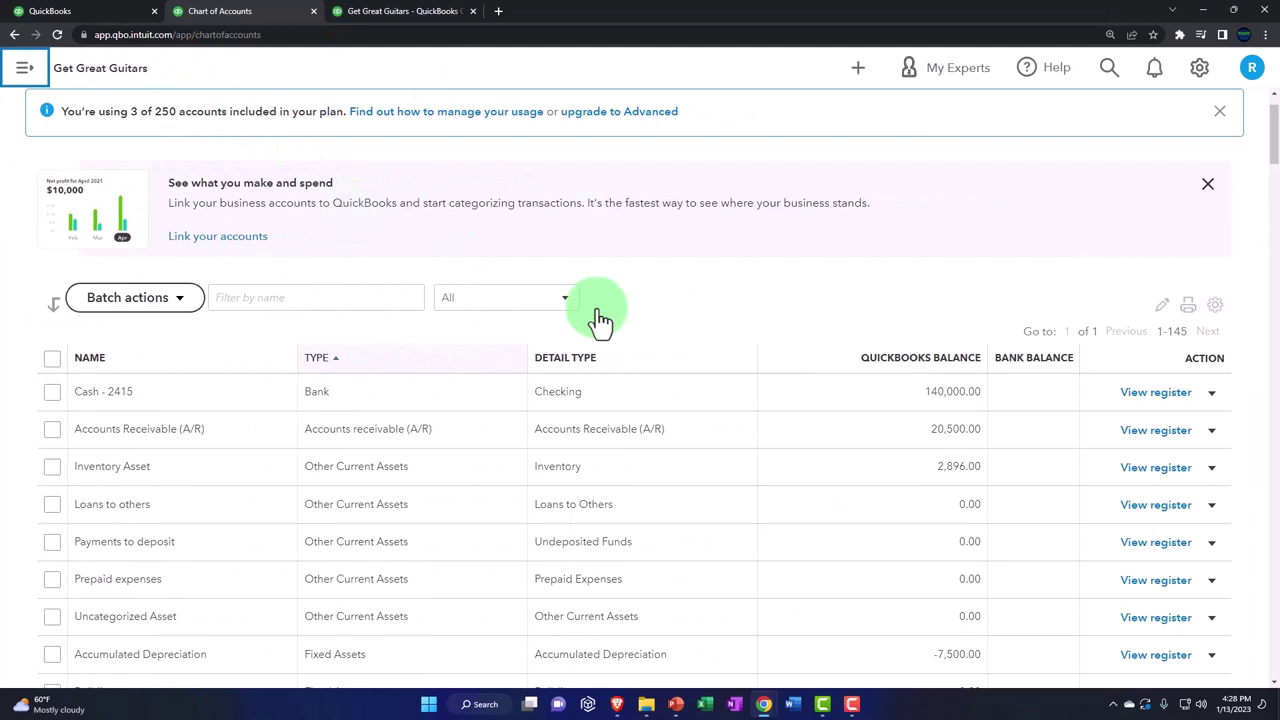
pyautogui.click(1155, 392)
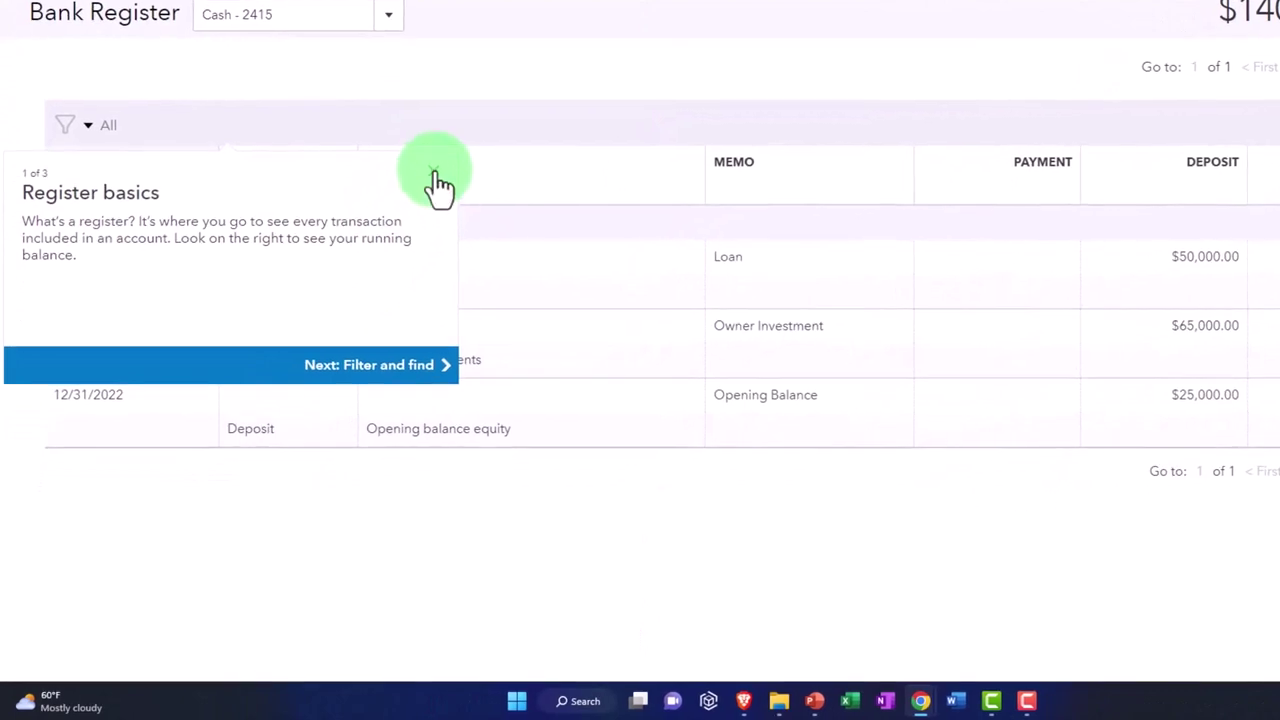
pyautogui.click(435, 174)
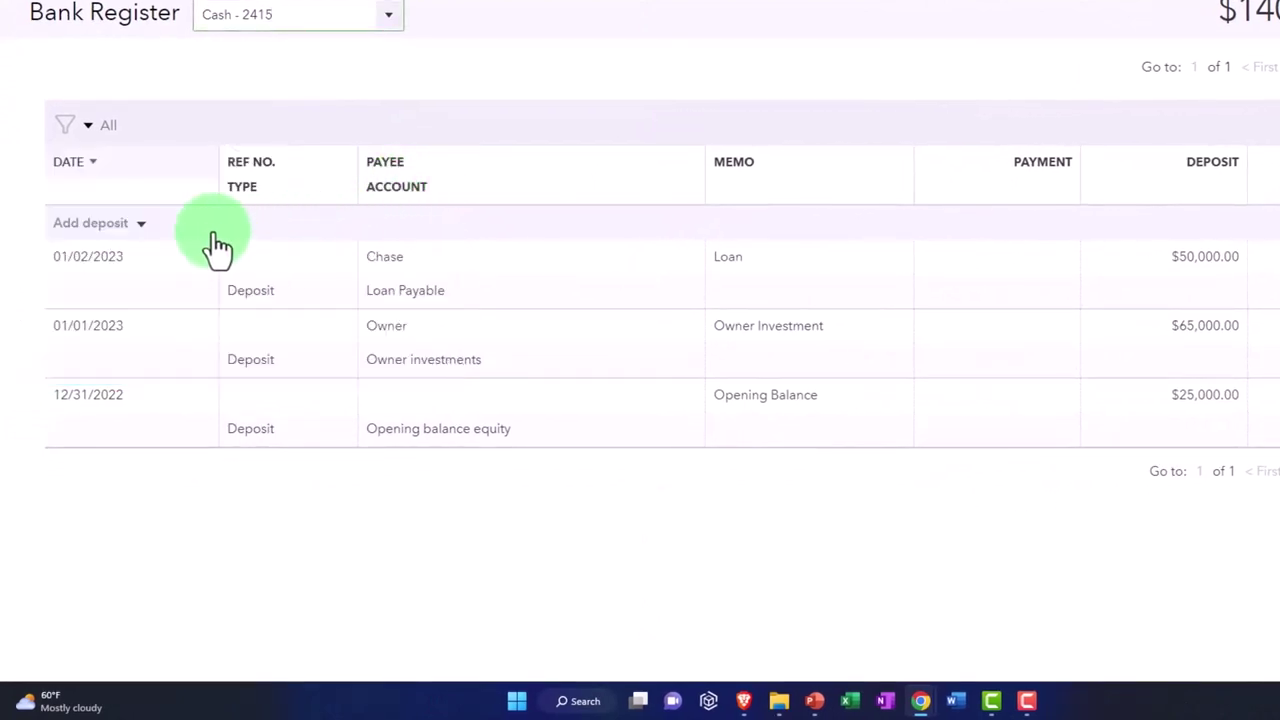
pyautogui.click(142, 226)
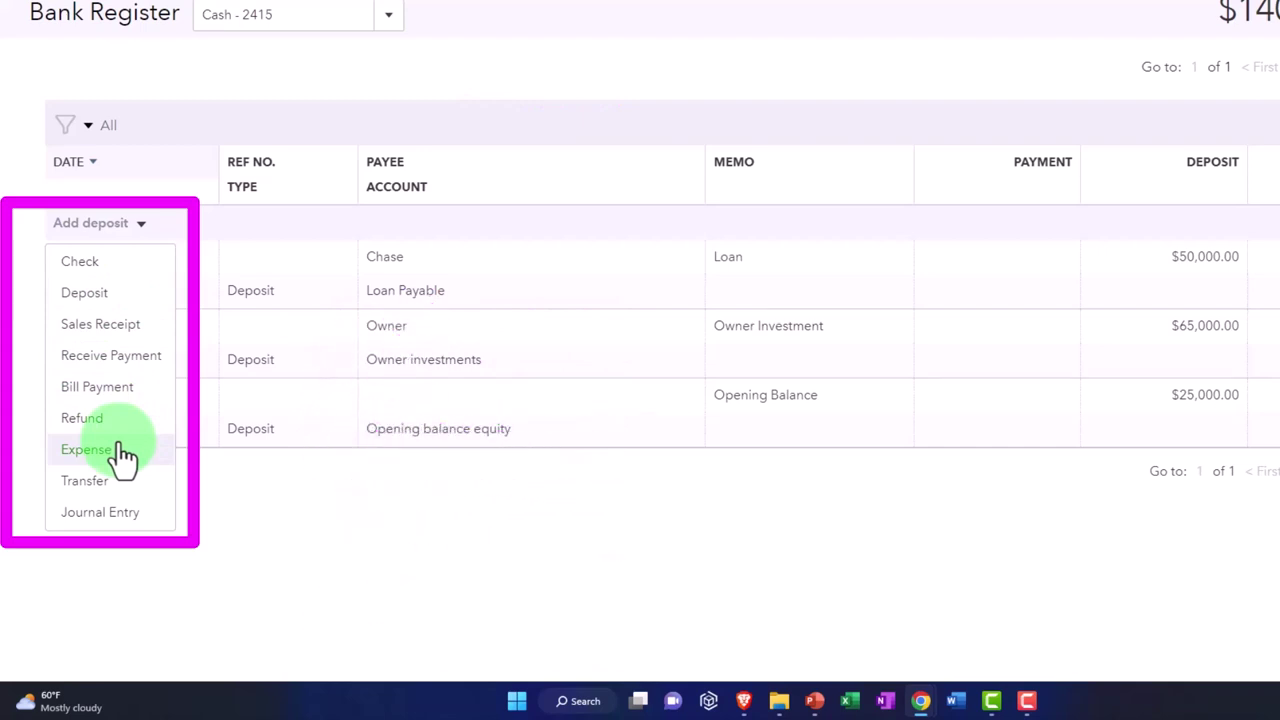
pyautogui.click(88, 449)
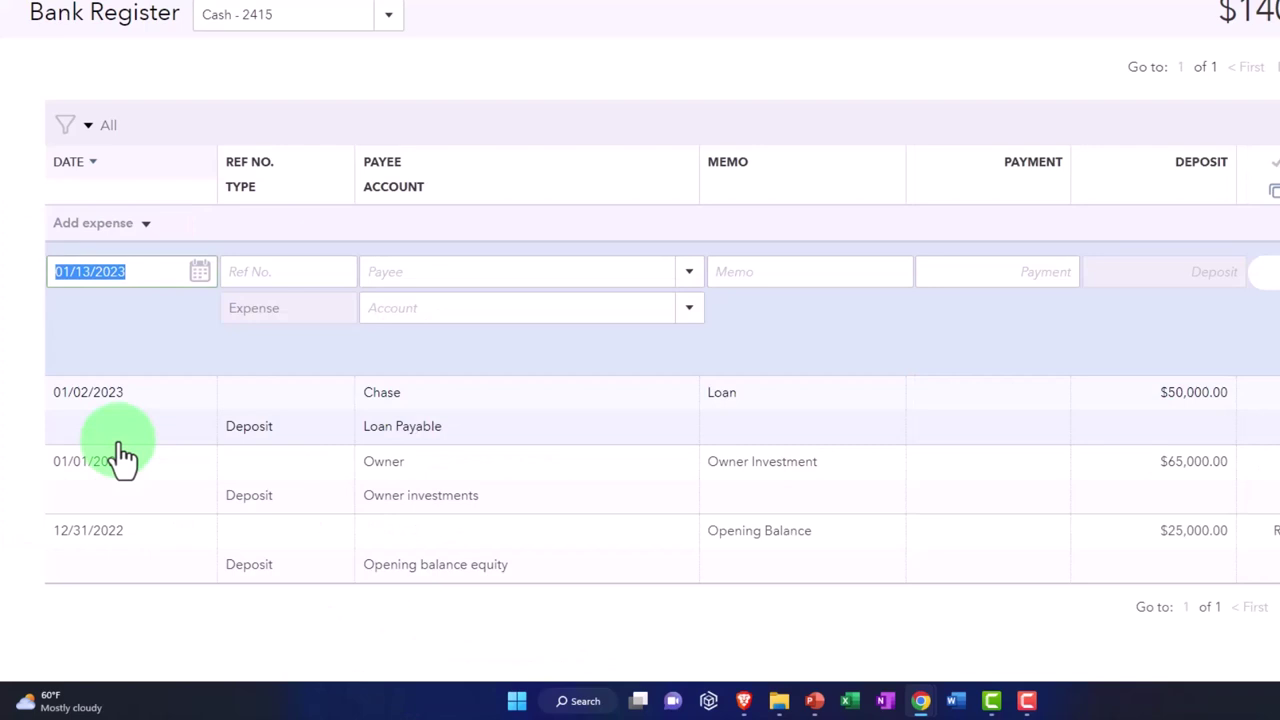
# Step: Date the register expense 01/04/2023 and add Vanguard as a new vendor payee
pyautogui.write('01/04/')
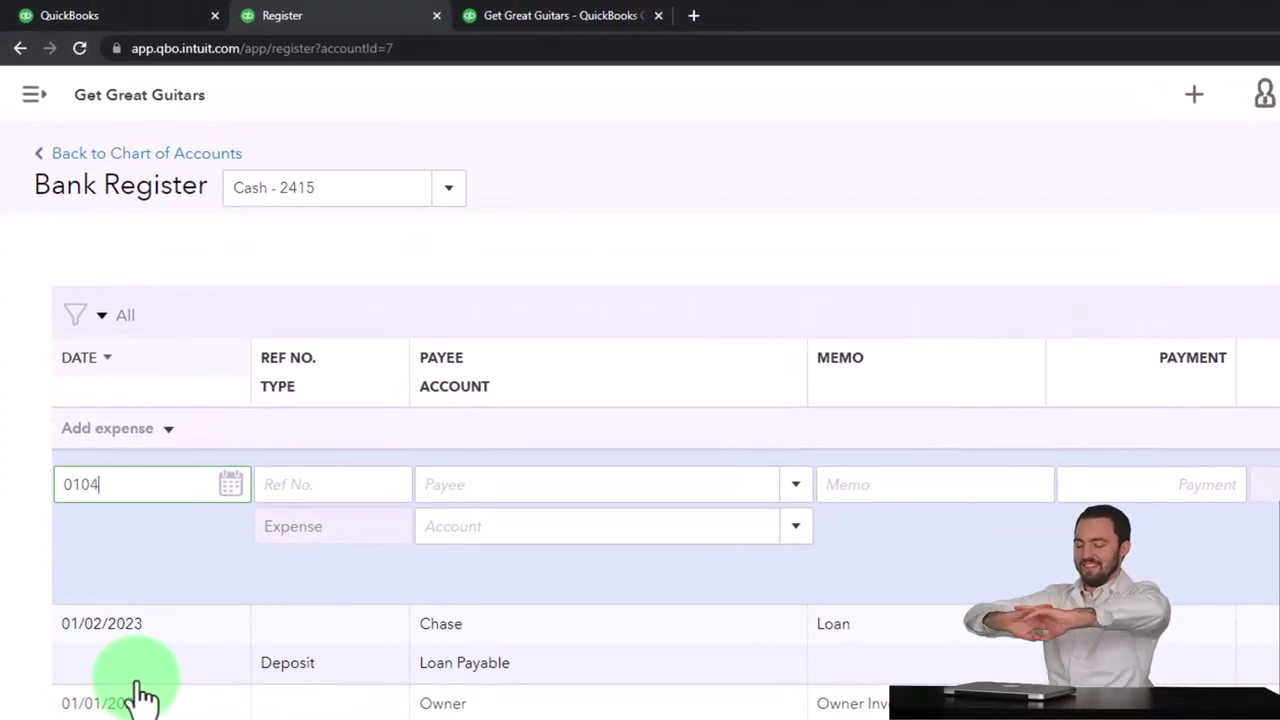
pyautogui.write('2023')
pyautogui.press('Tab')
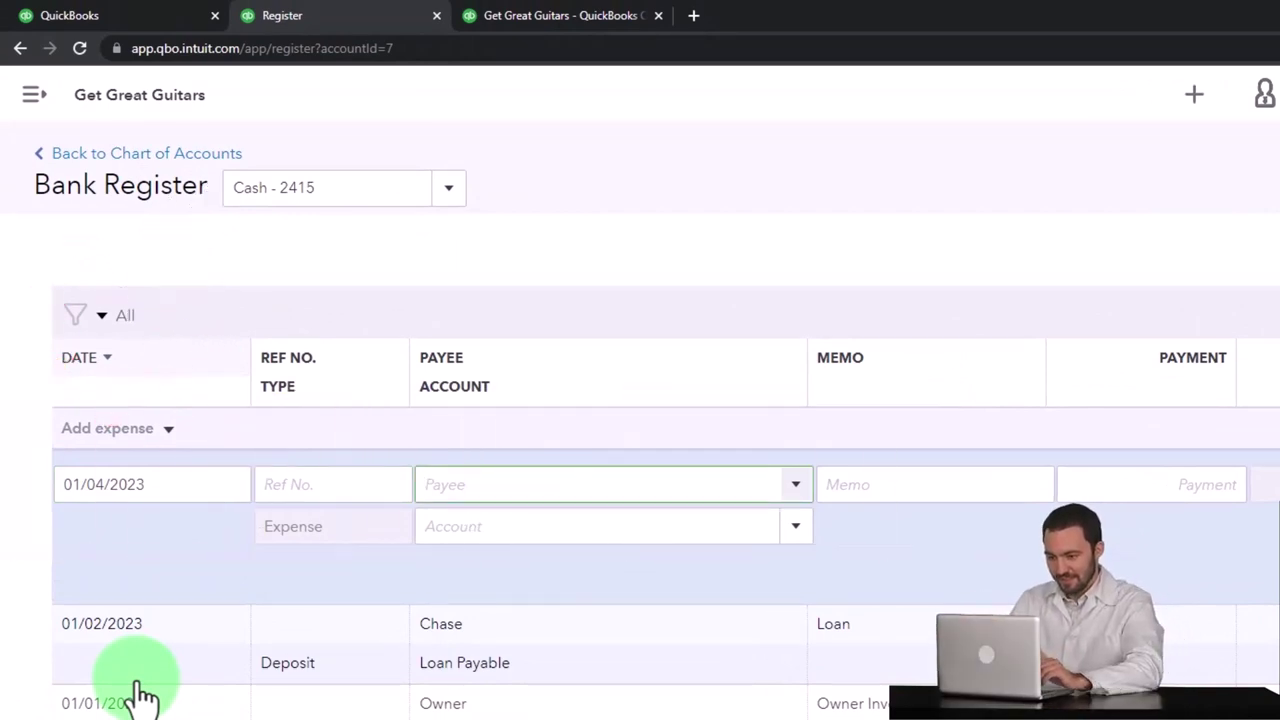
pyautogui.click(795, 484)
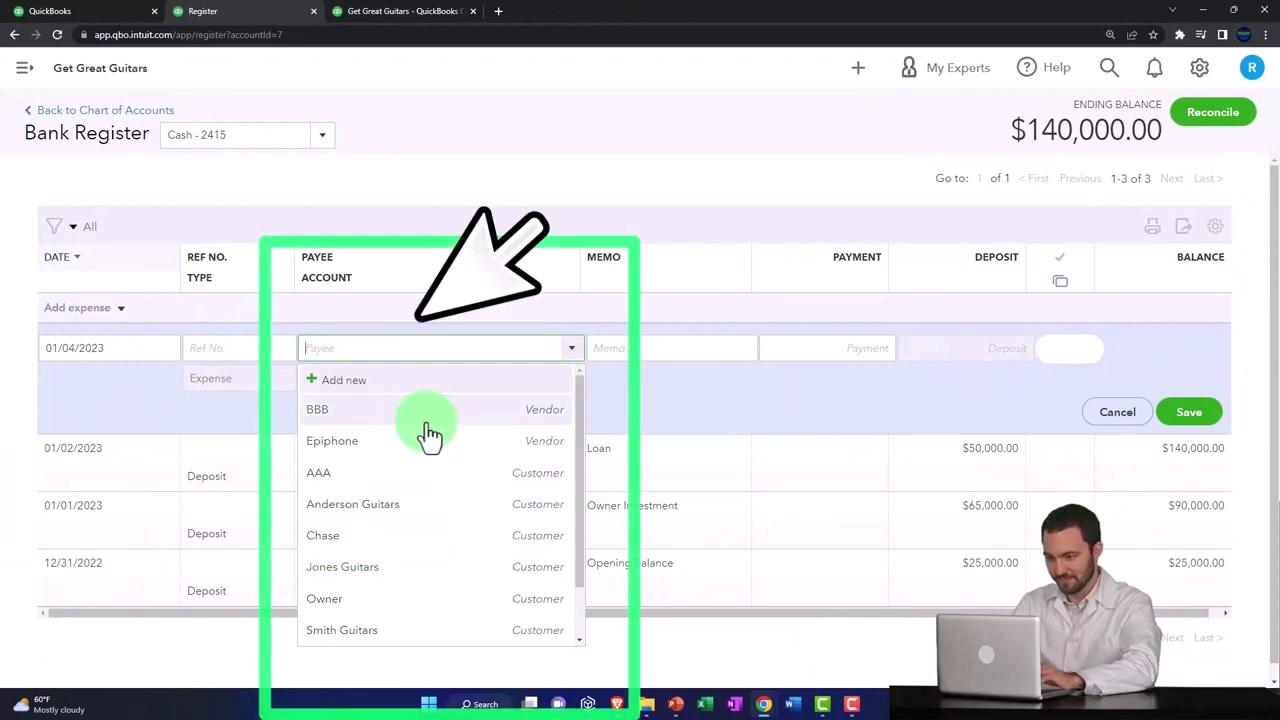
pyautogui.click(356, 348)
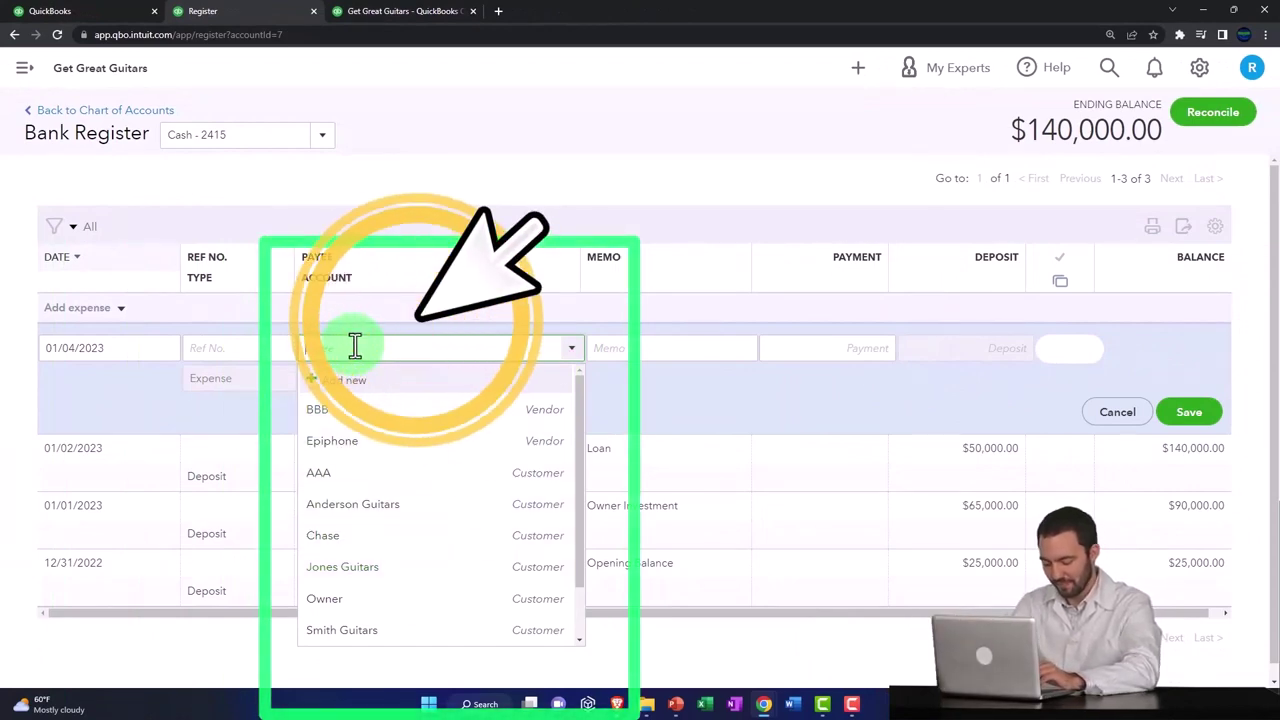
pyautogui.write('Vanguard')
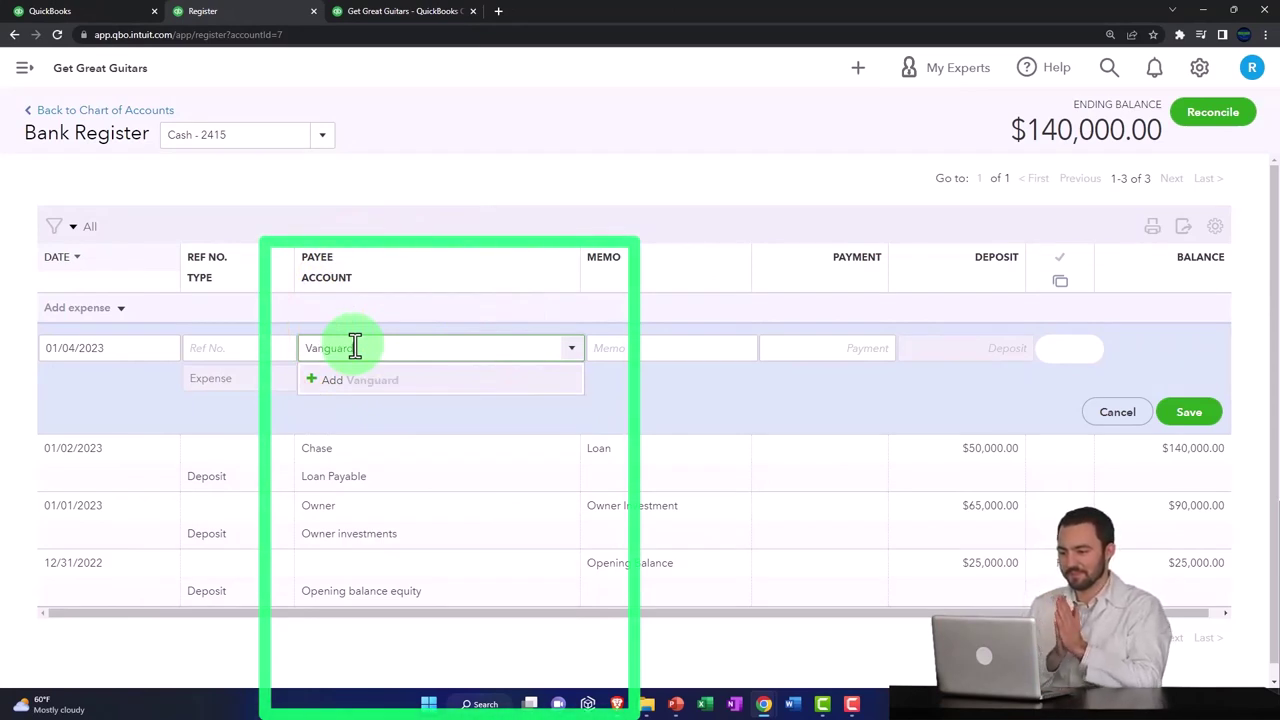
pyautogui.press('Return')
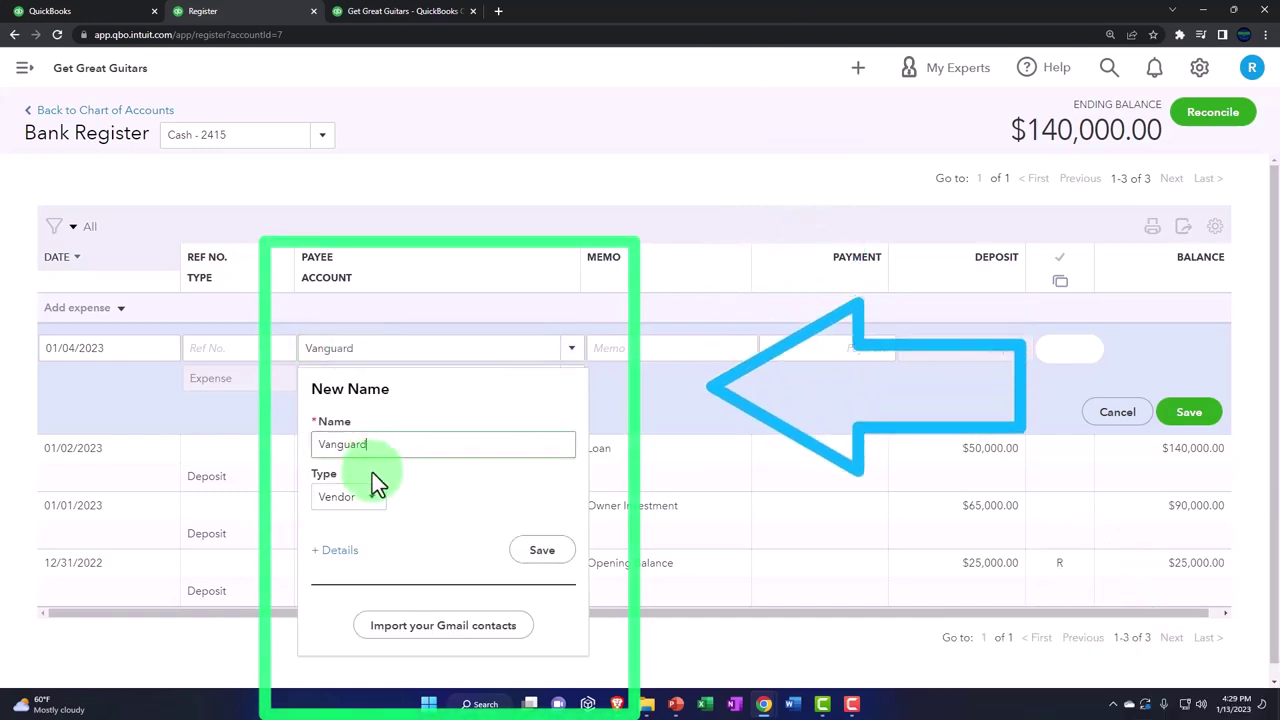
pyautogui.click(368, 497)
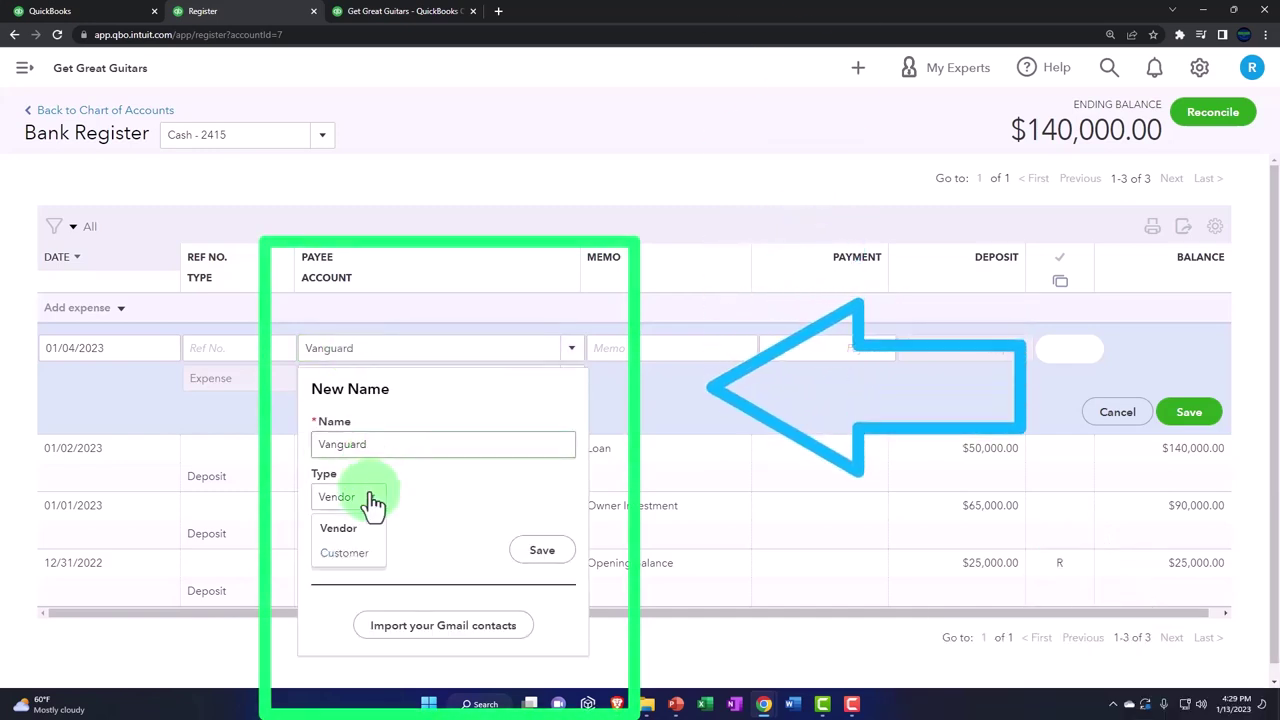
pyautogui.click(431, 489)
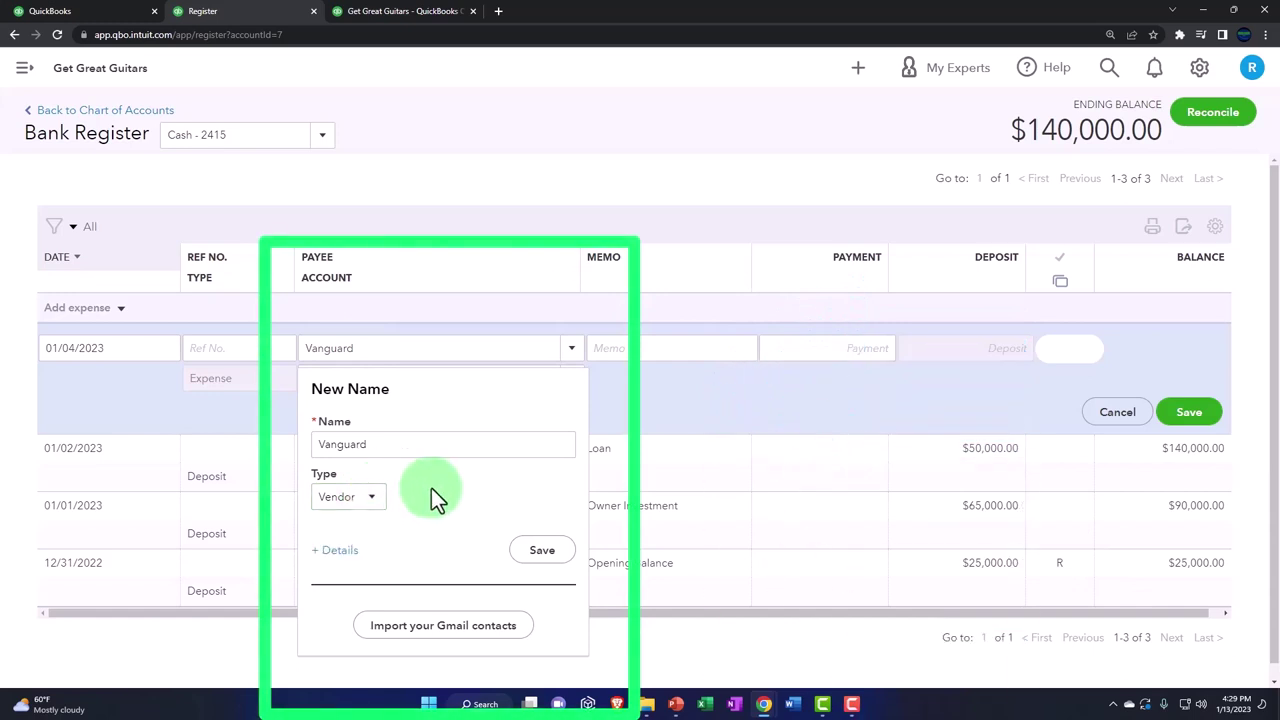
pyautogui.click(536, 553)
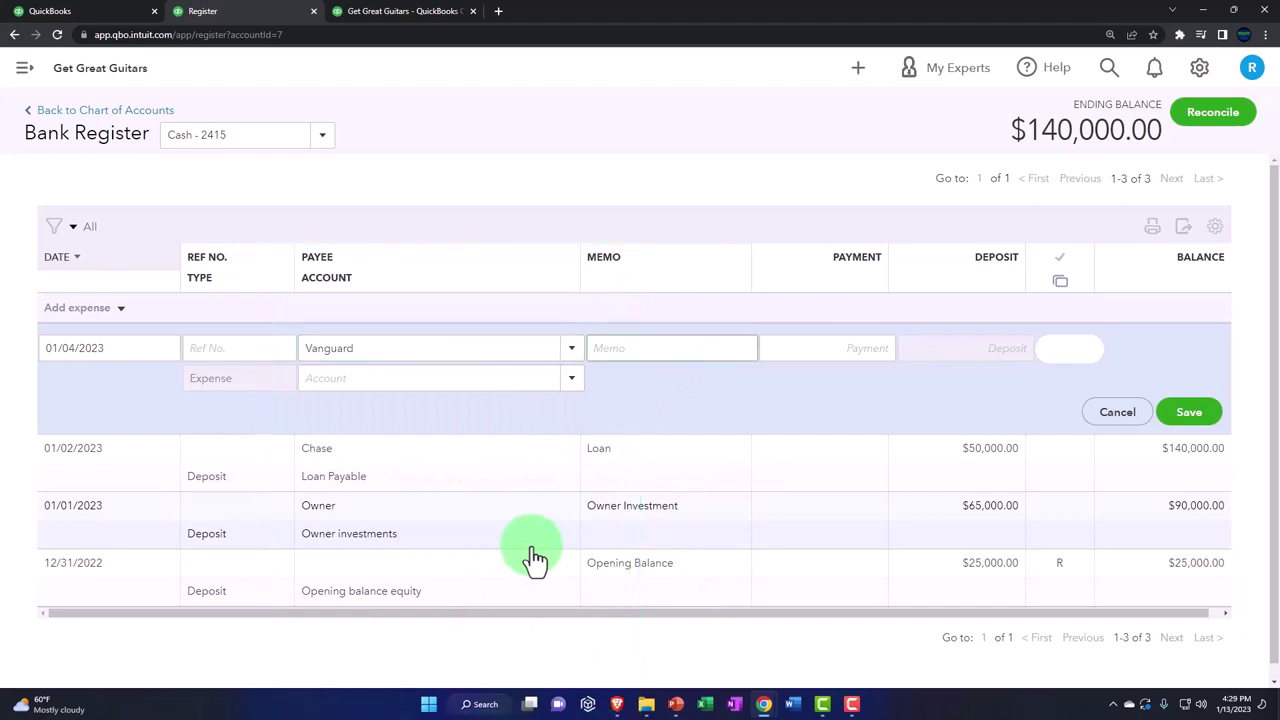
# Step: Enter the memo 'Investment' on the Vanguard expense and move to the payment amount
pyautogui.write('Investment')
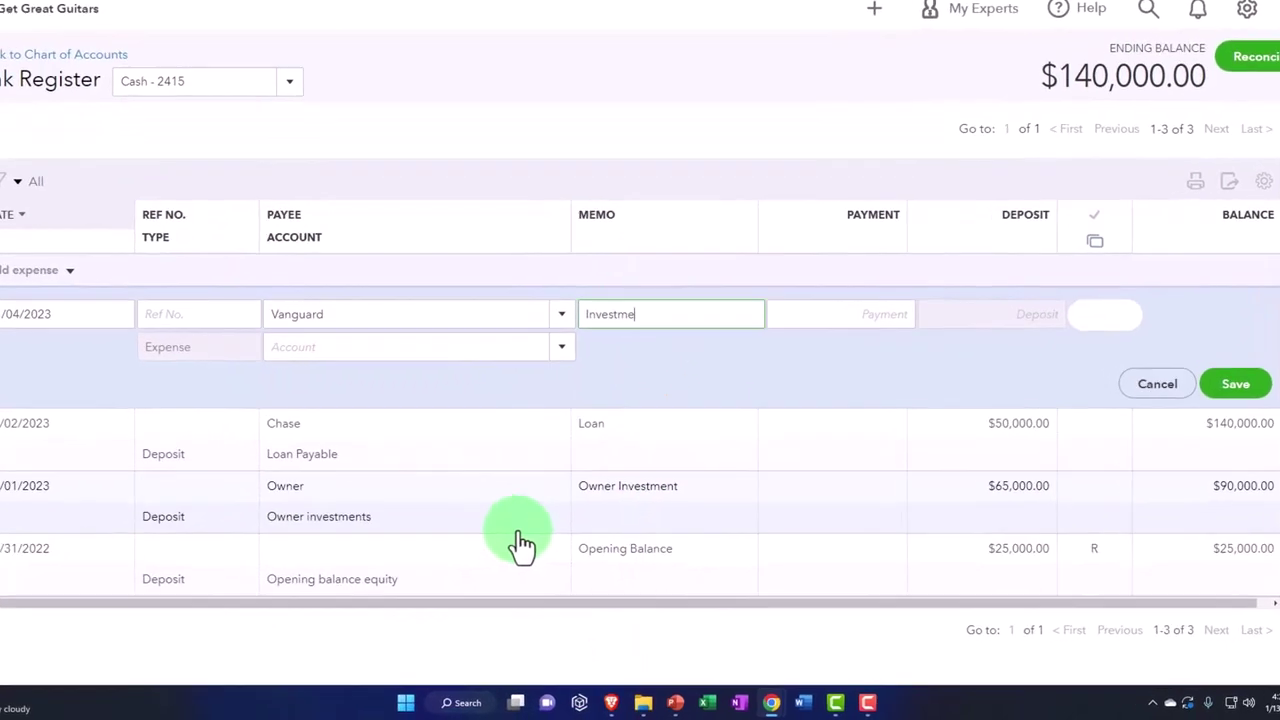
pyautogui.press('Tab')
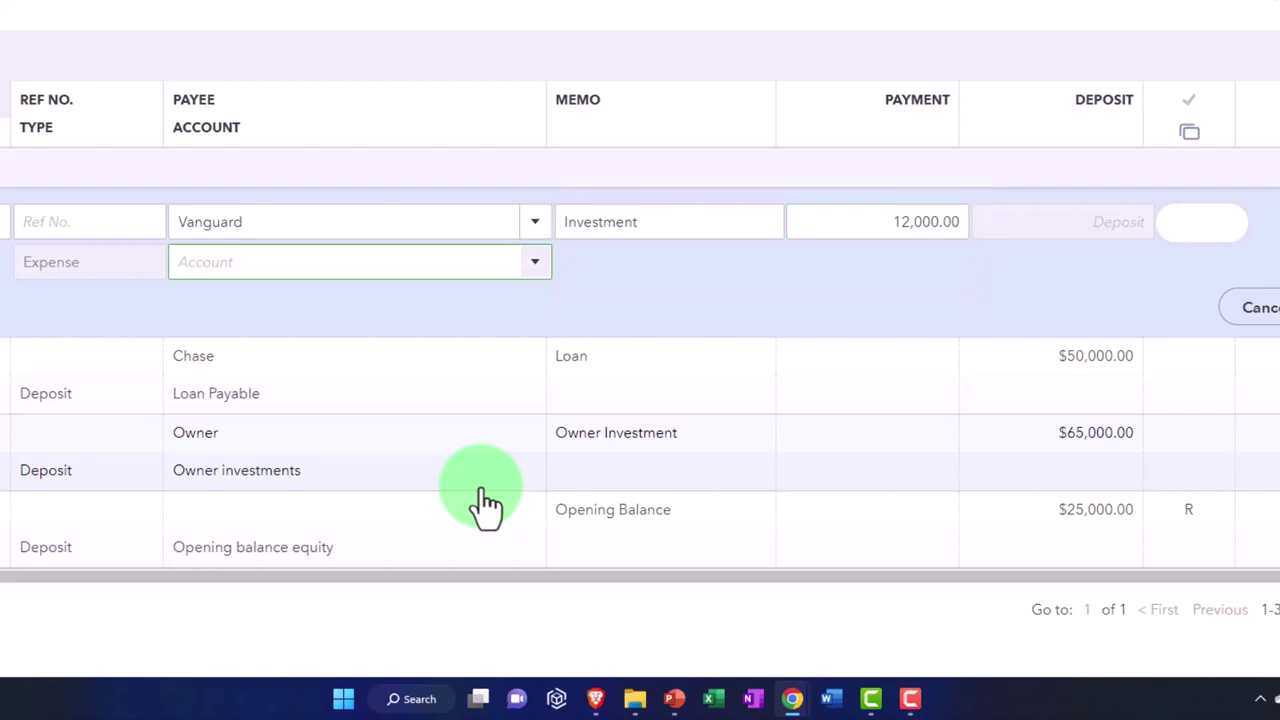
# Step: Open the expense's Account list and scroll through the existing accounts
pyautogui.click(538, 278)
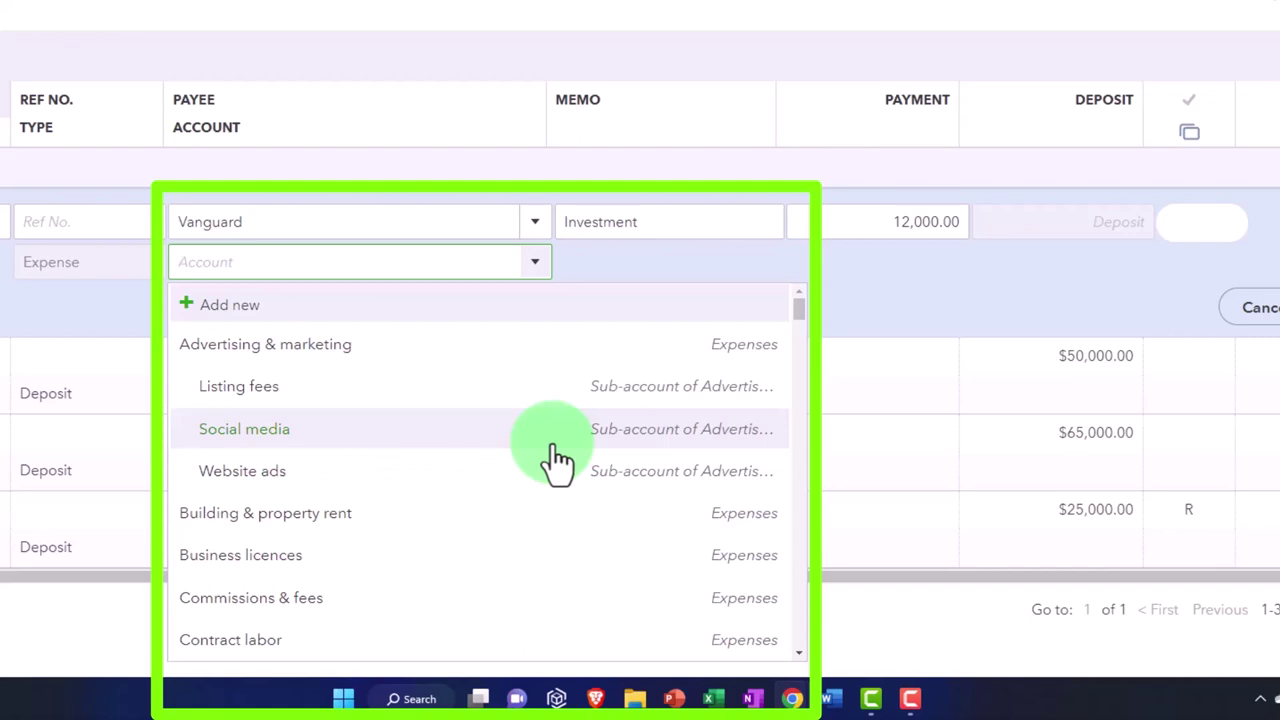
pyautogui.scroll(-5, 557, 460)
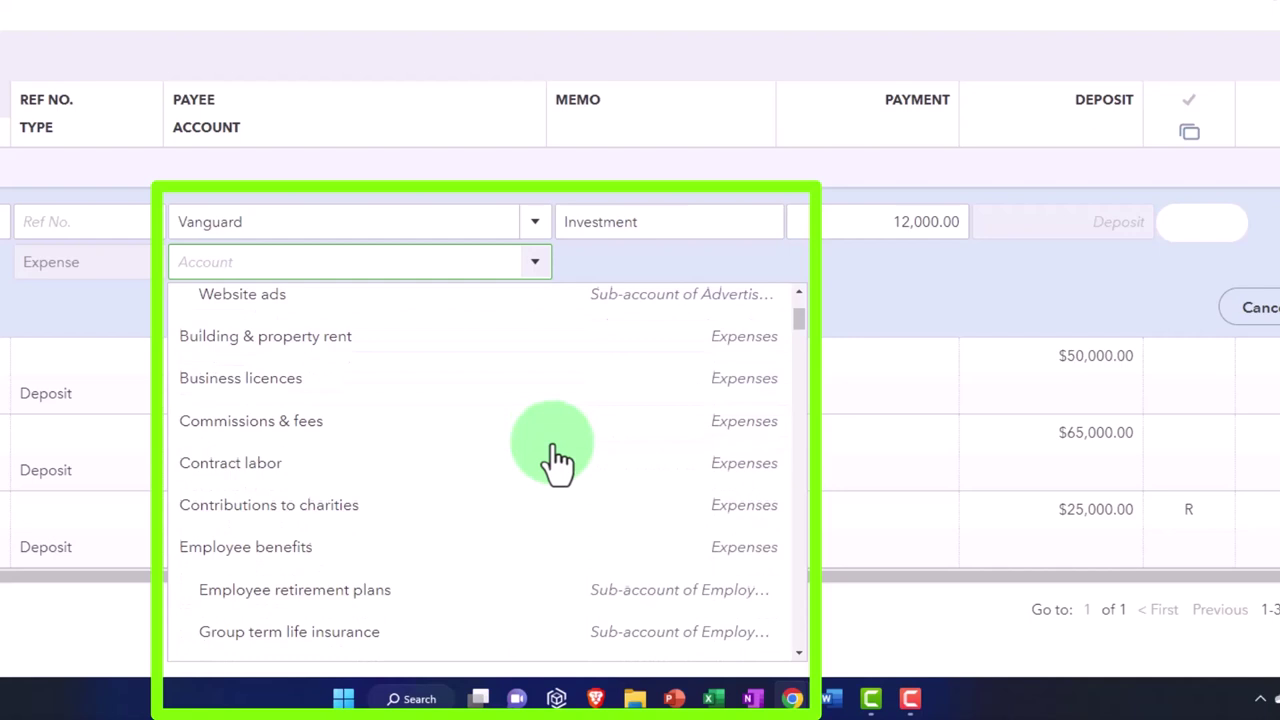
pyautogui.scroll(-5, 557, 460)
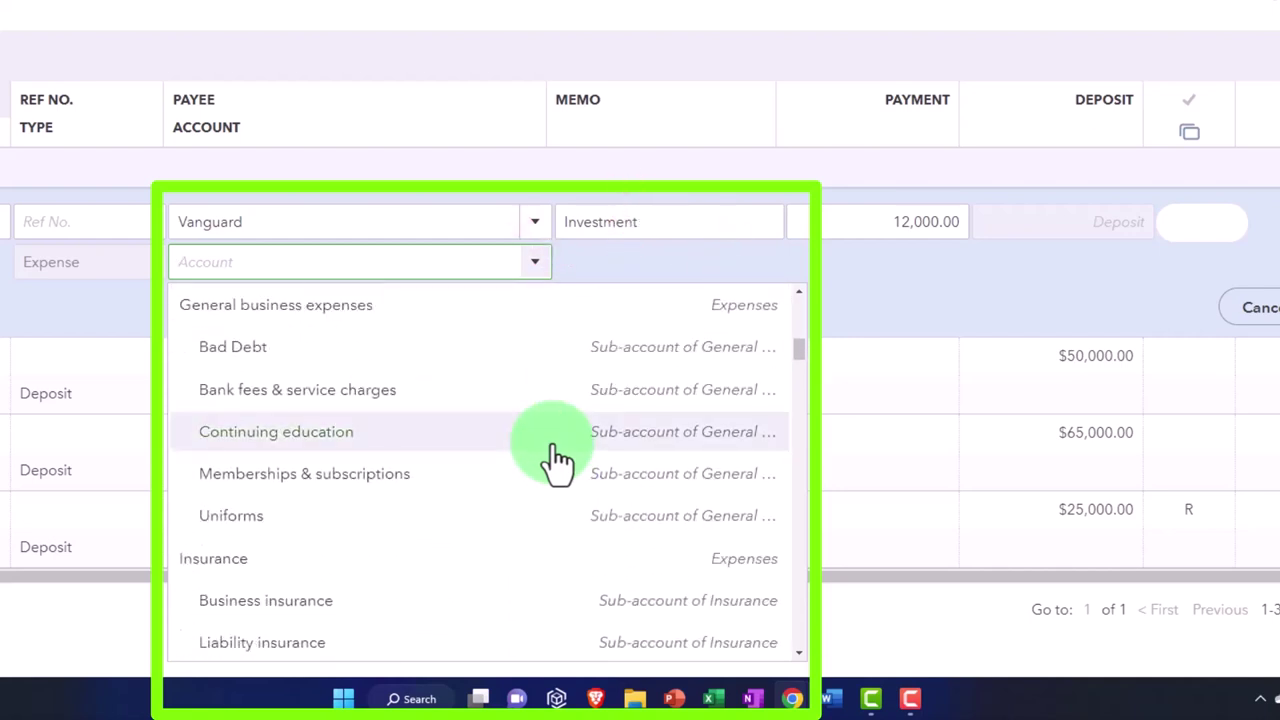
pyautogui.scroll(-8, 557, 460)
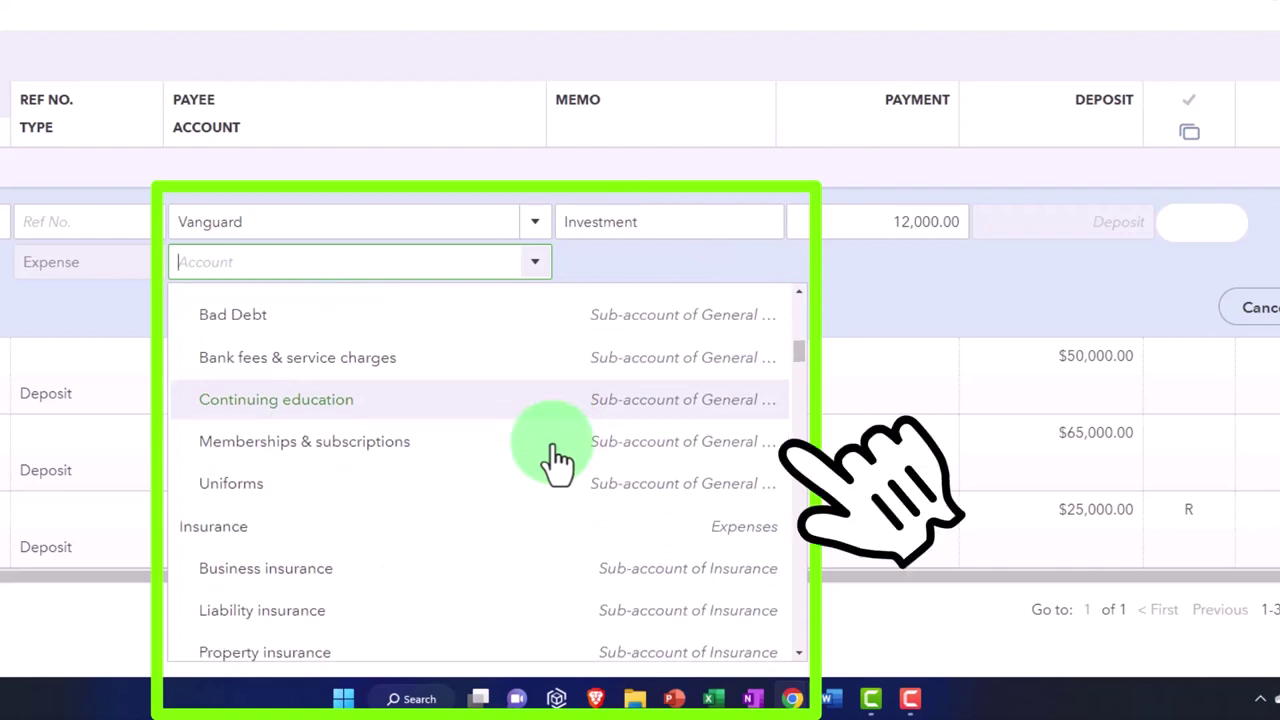
pyautogui.scroll(-9, 557, 460)
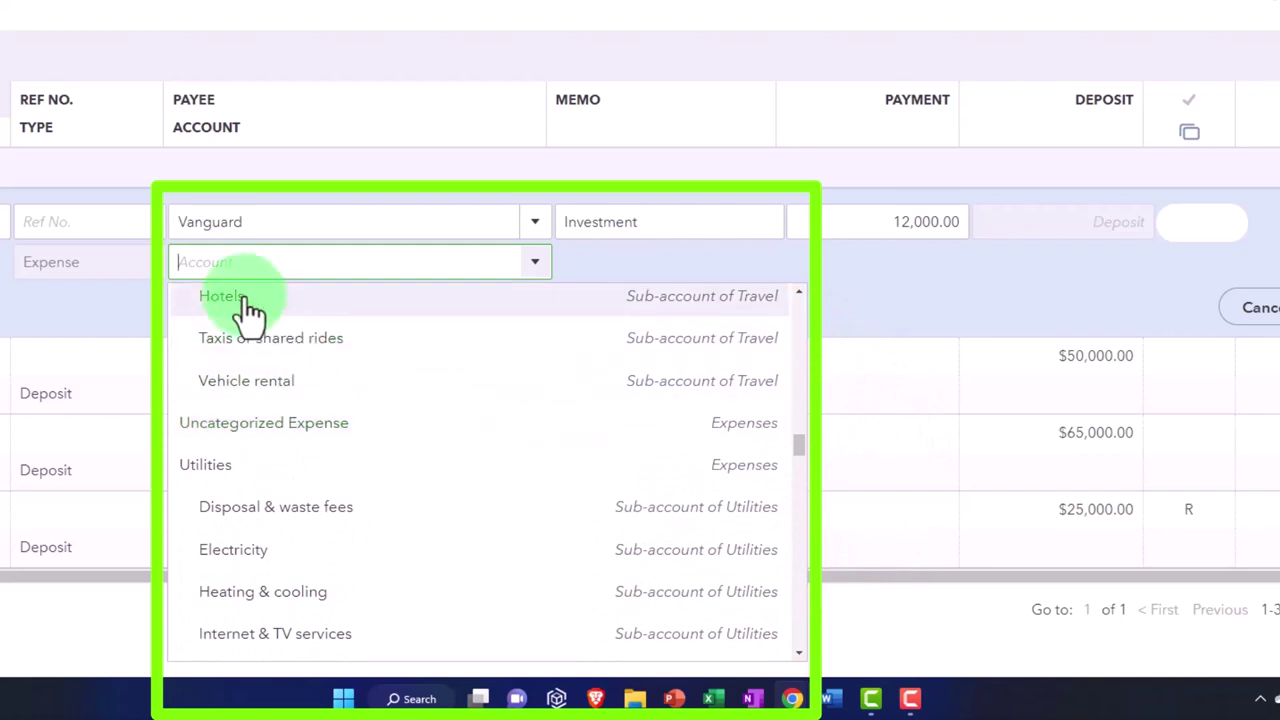
pyautogui.scroll(10, 414, 490)
pyautogui.scroll(8, 414, 490)
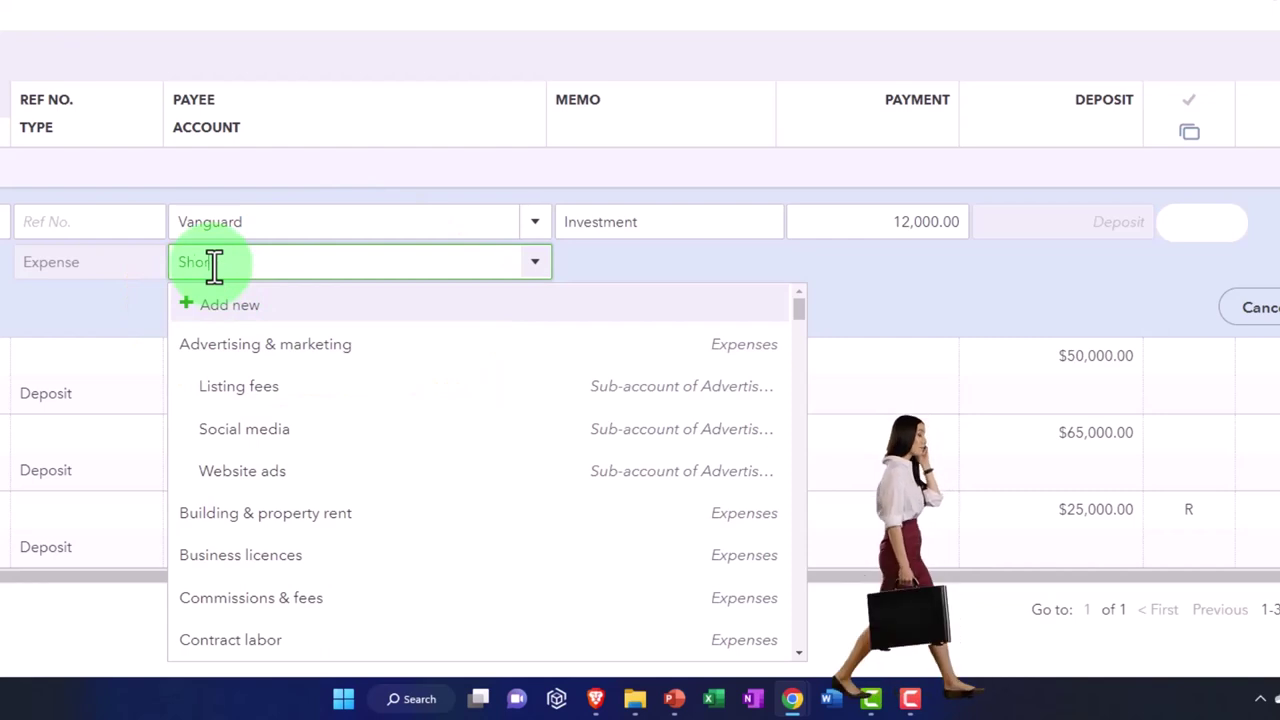
# Step: Create the Short-Term Investment account as Other Current Assets and save the $12,000 expense
pyautogui.write('Term Inves')
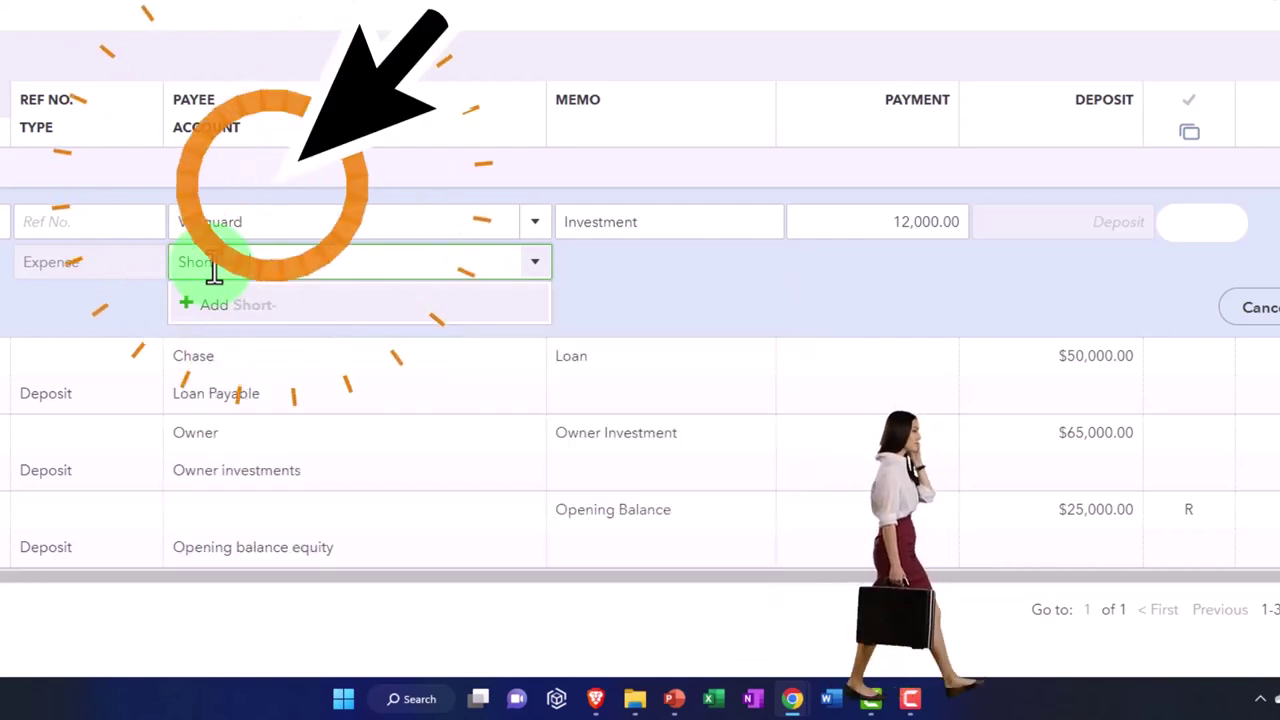
pyautogui.write('tment')
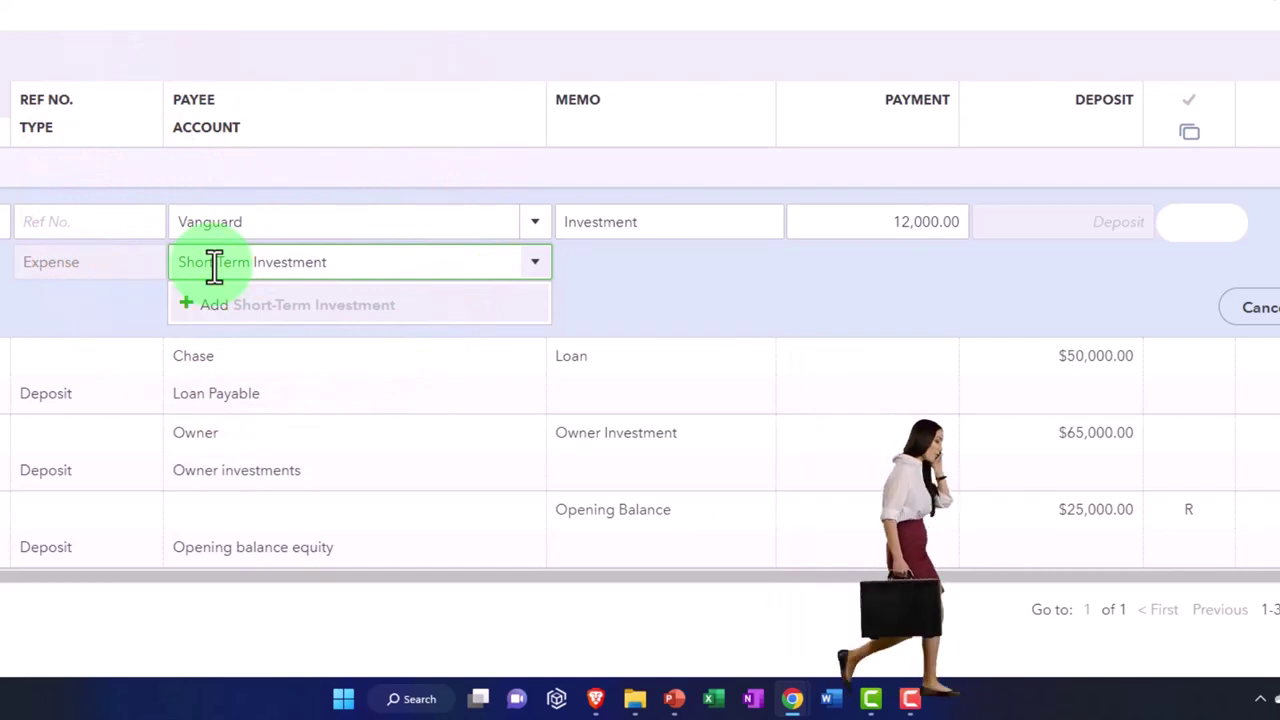
pyautogui.press('Return')
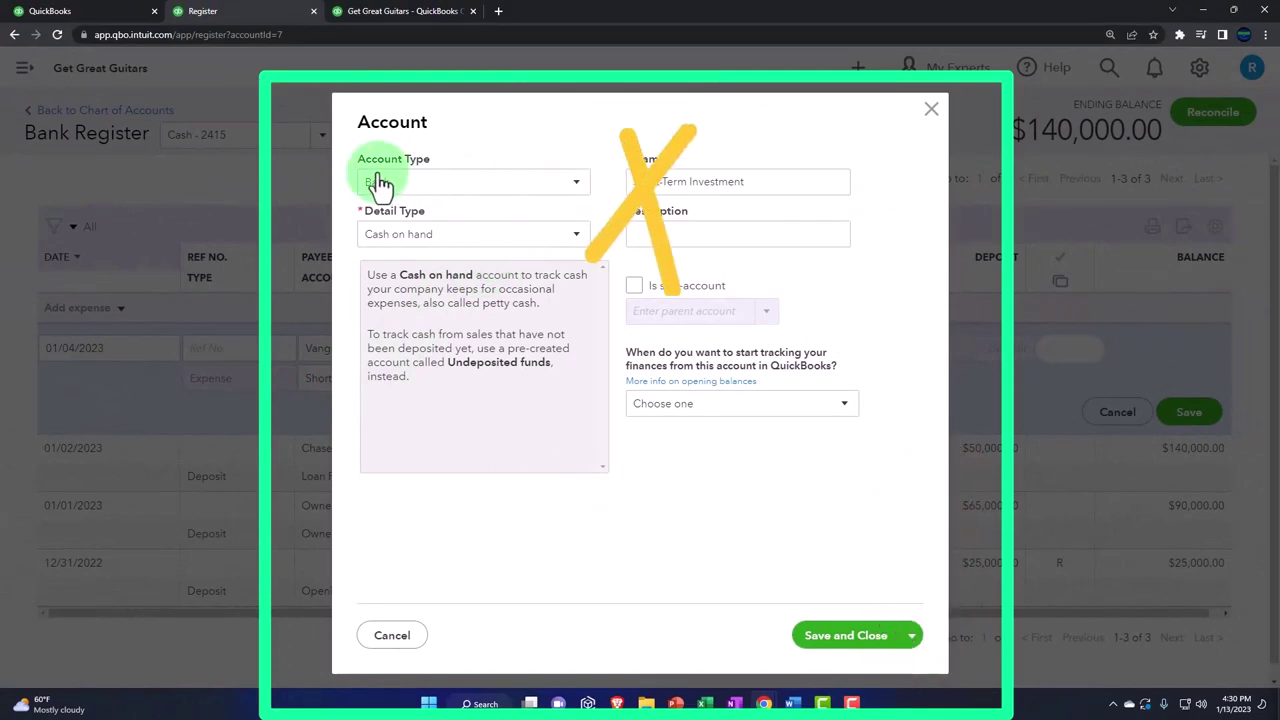
pyautogui.click(569, 190)
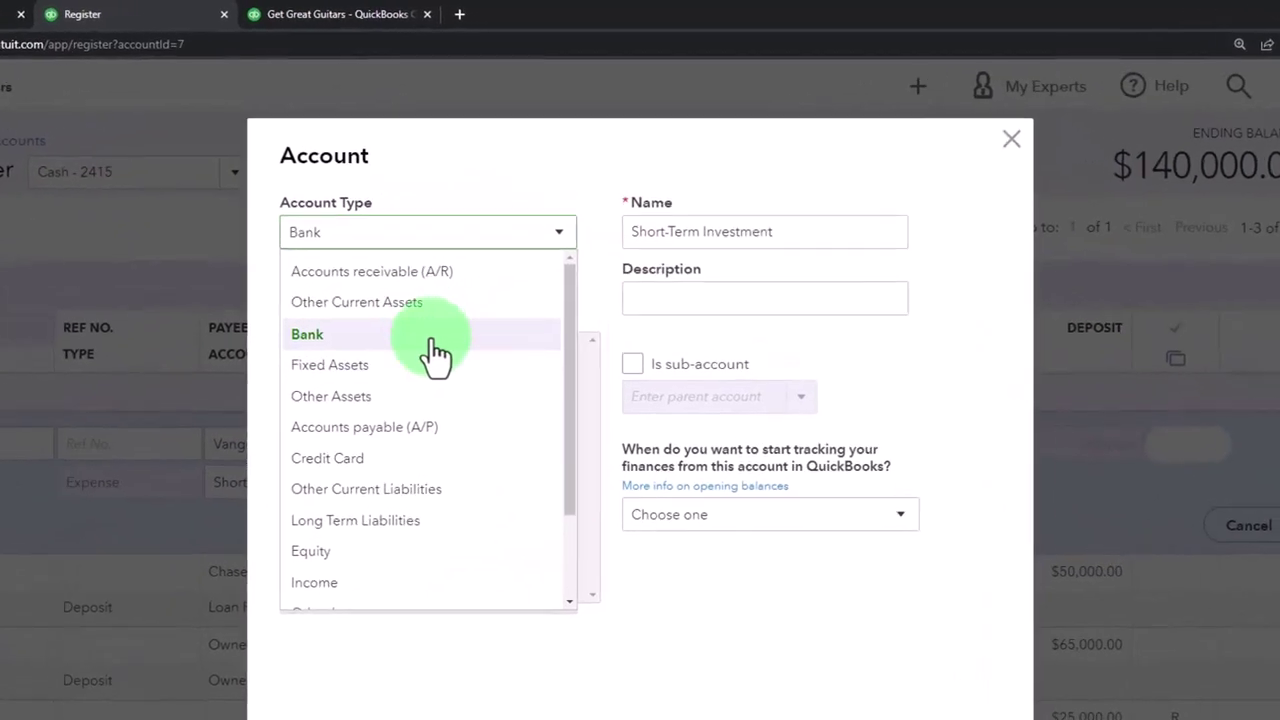
pyautogui.click(425, 307)
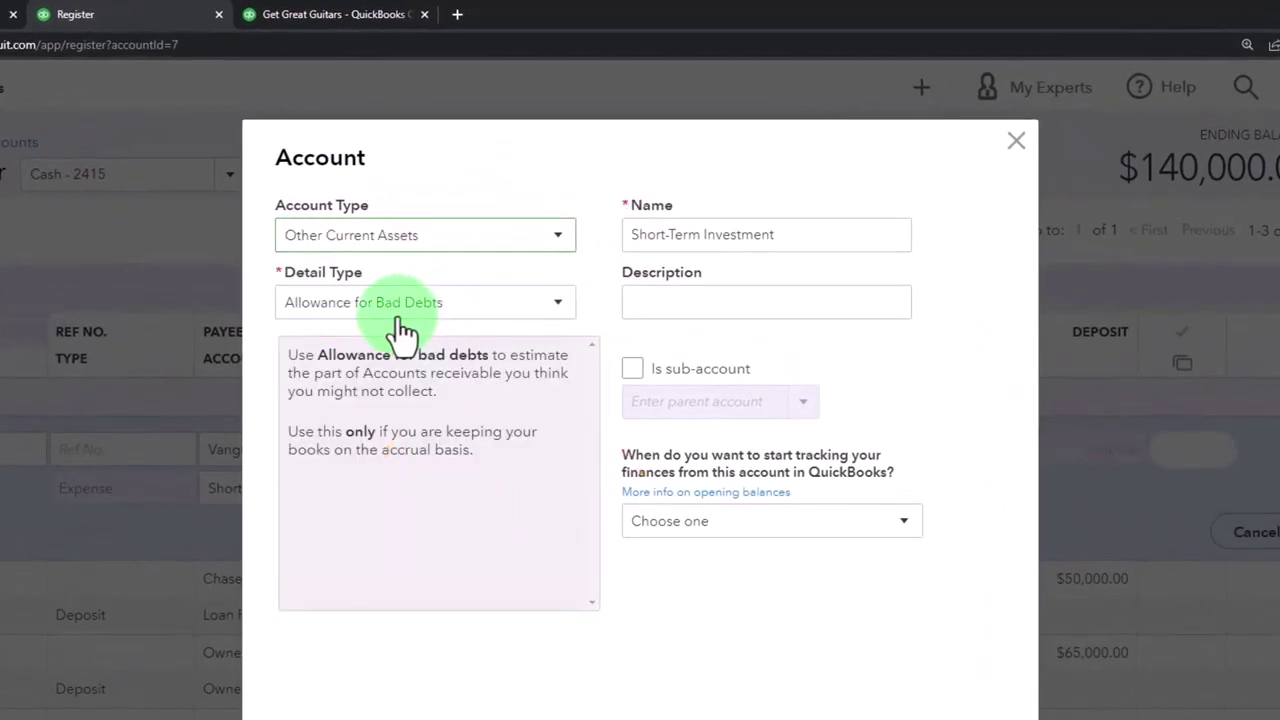
pyautogui.click(550, 314)
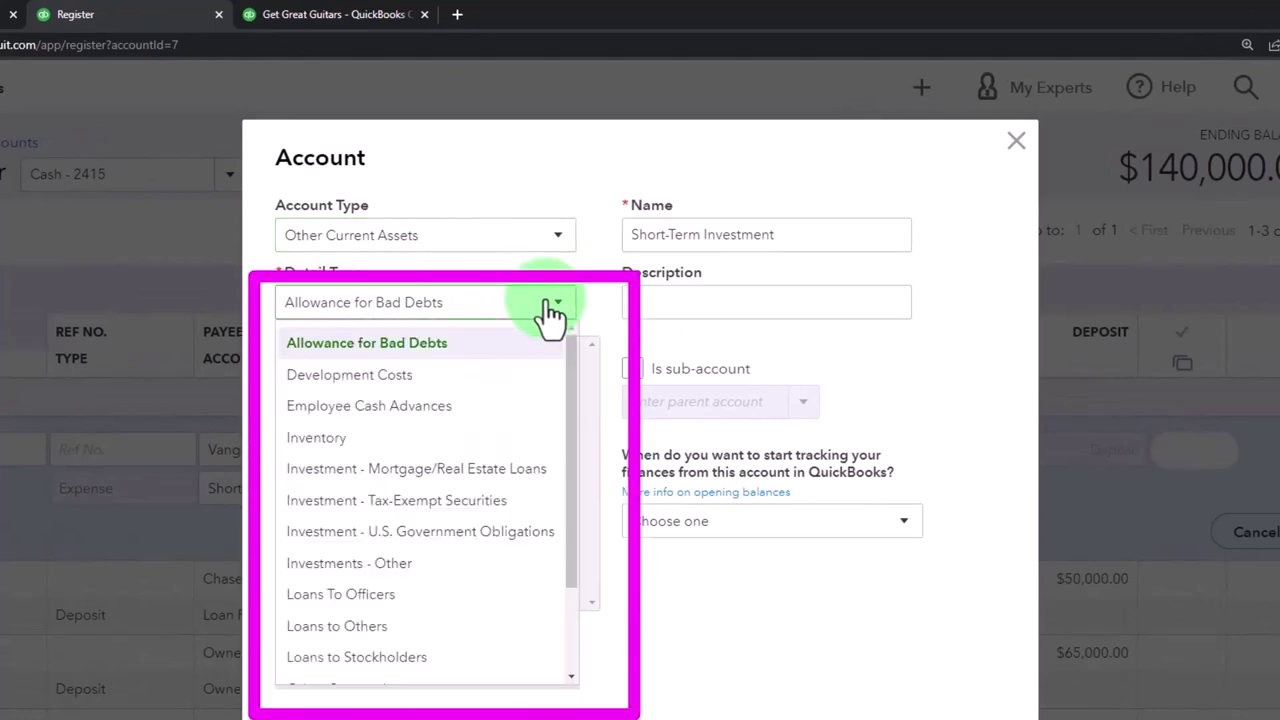
pyautogui.click(477, 500)
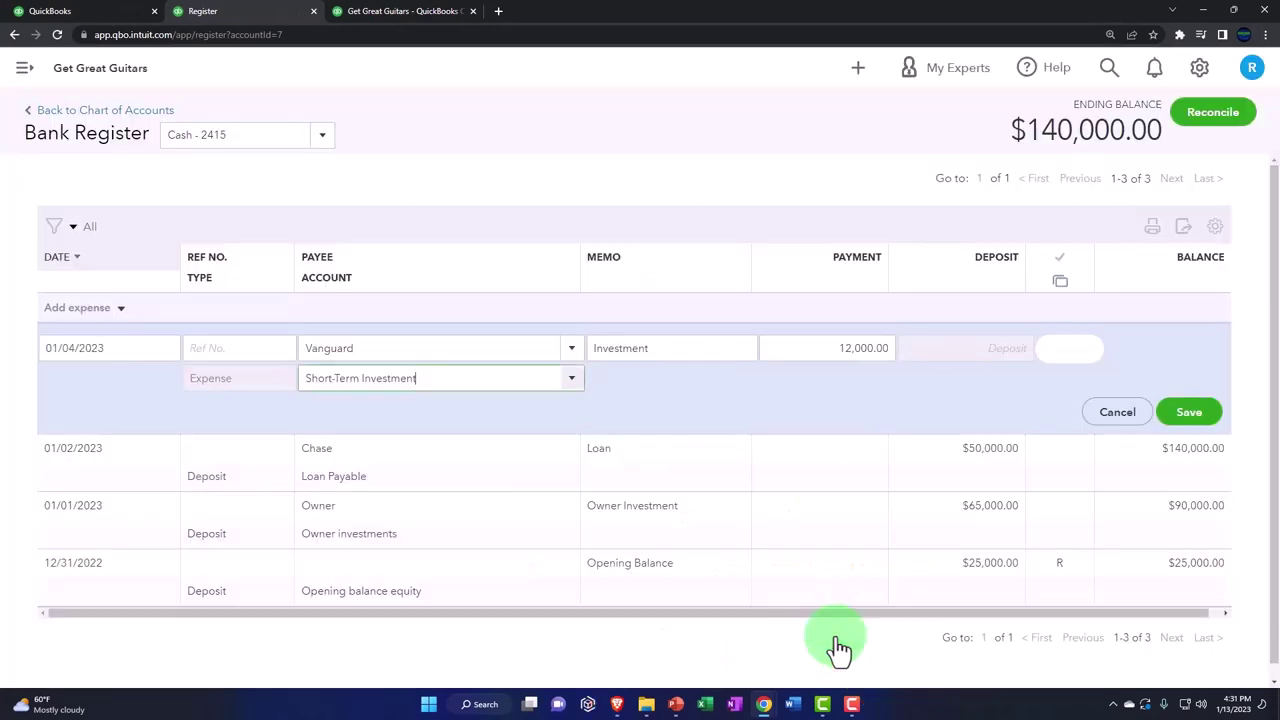
pyautogui.click(838, 648)
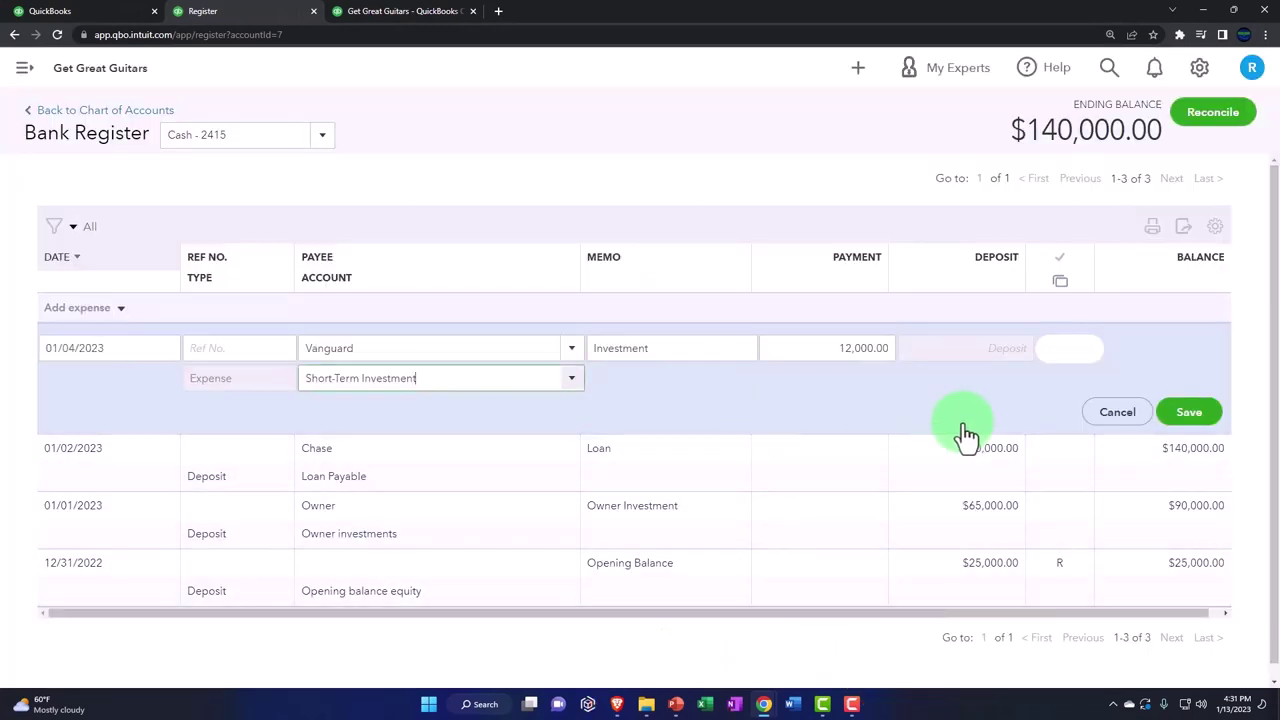
pyautogui.click(1186, 416)
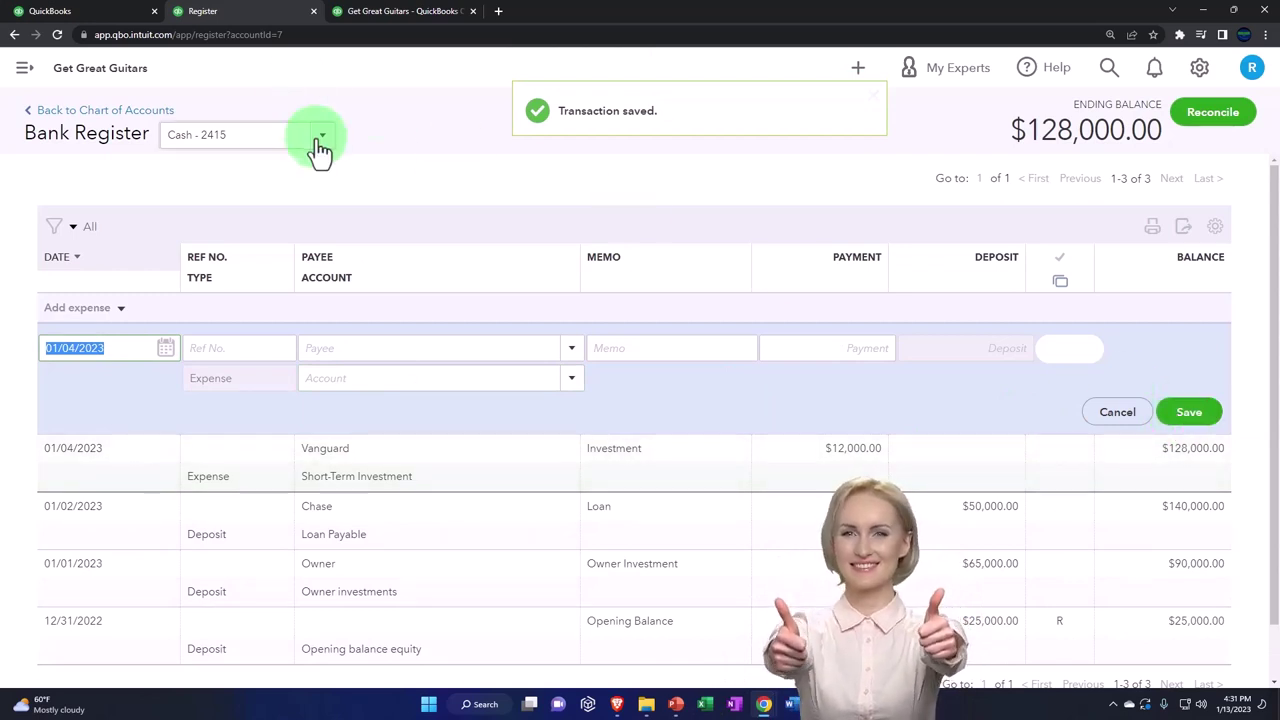
# Step: Open the Balance Sheet report from Reports
pyautogui.click(24, 70)
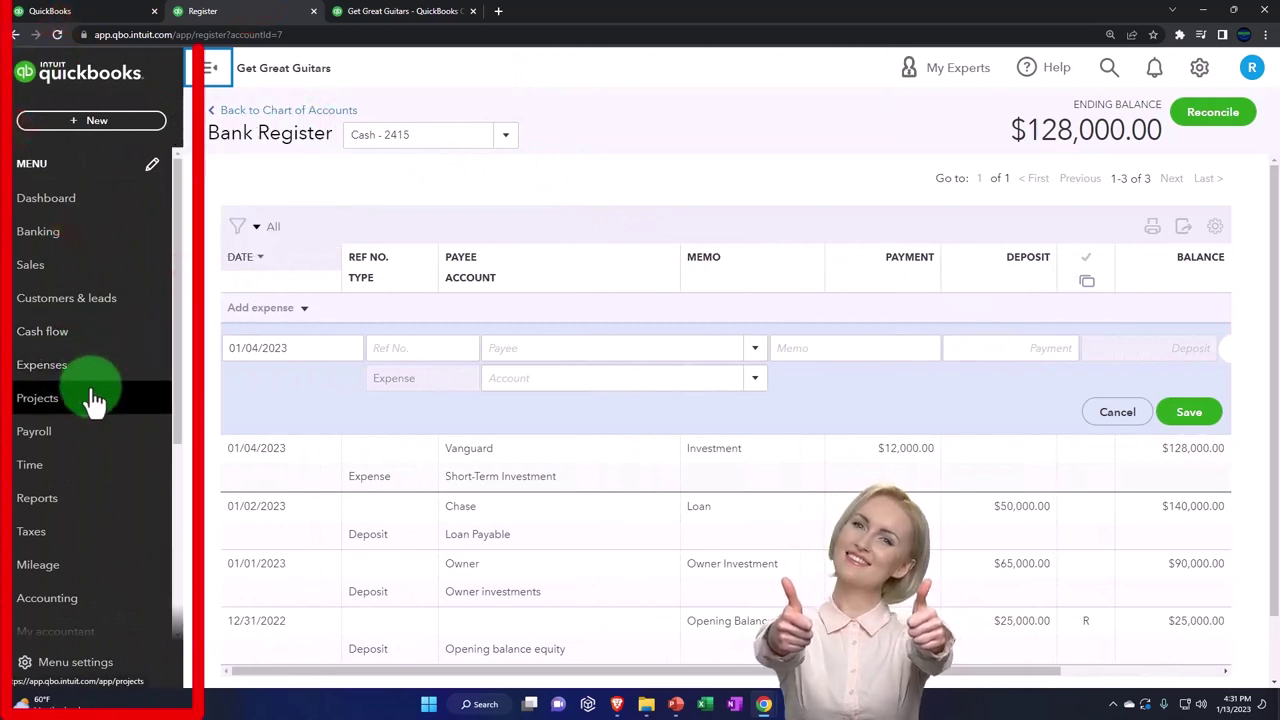
pyautogui.click(52, 508)
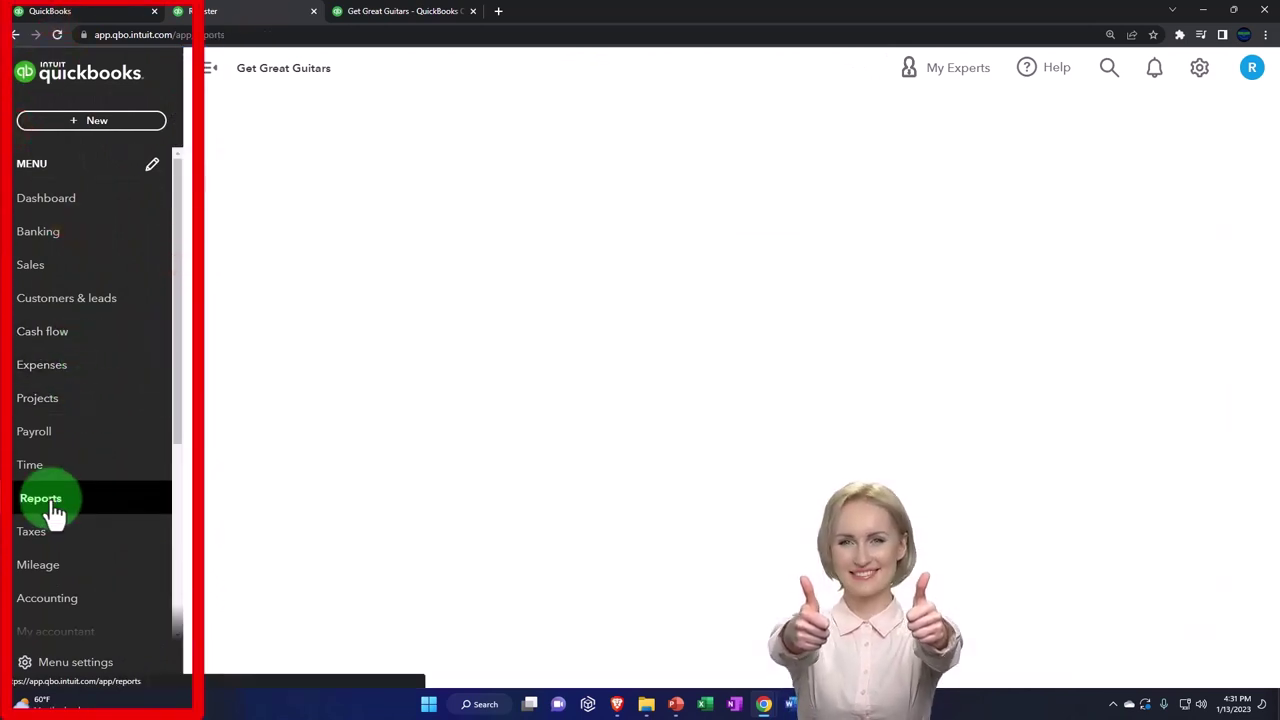
pyautogui.click(331, 503)
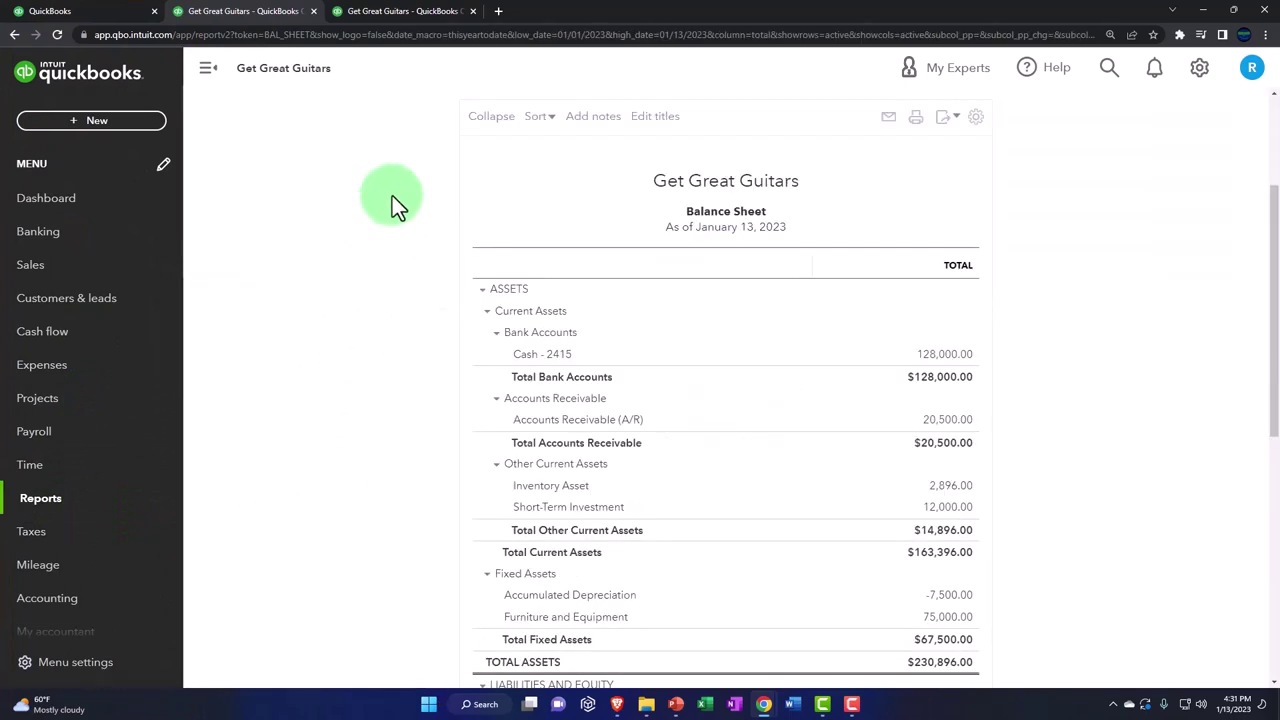
# Step: Rerun the Balance Sheet for 01/01/2023 to 12/31/2023
pyautogui.doubleClick(405, 212)
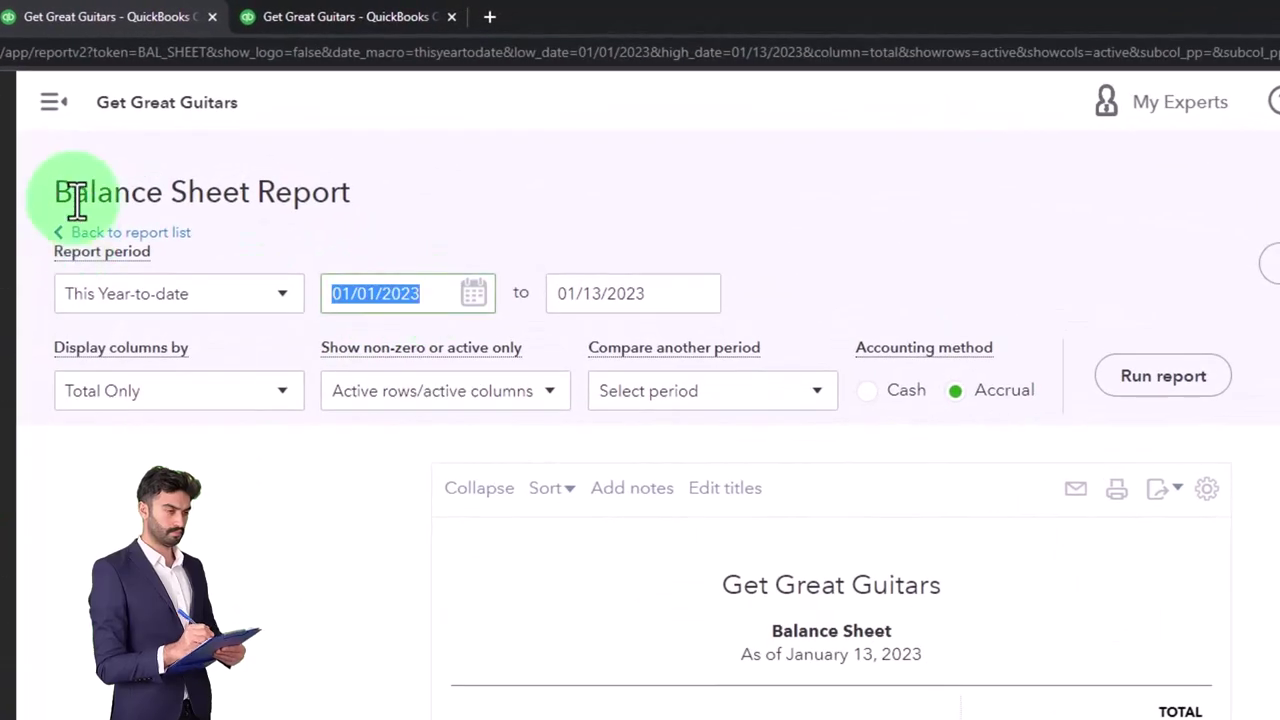
pyautogui.write('010123')
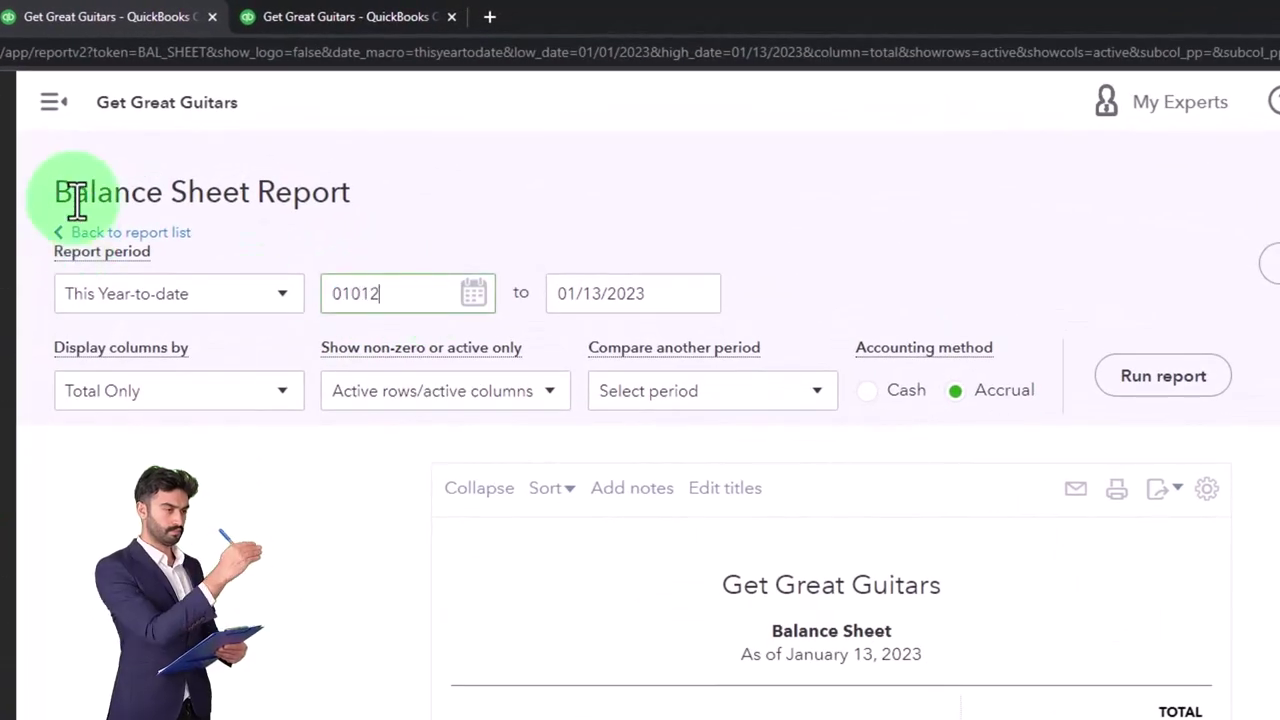
pyautogui.press('Tab')
pyautogui.write('123')
pyautogui.click(760, 203)
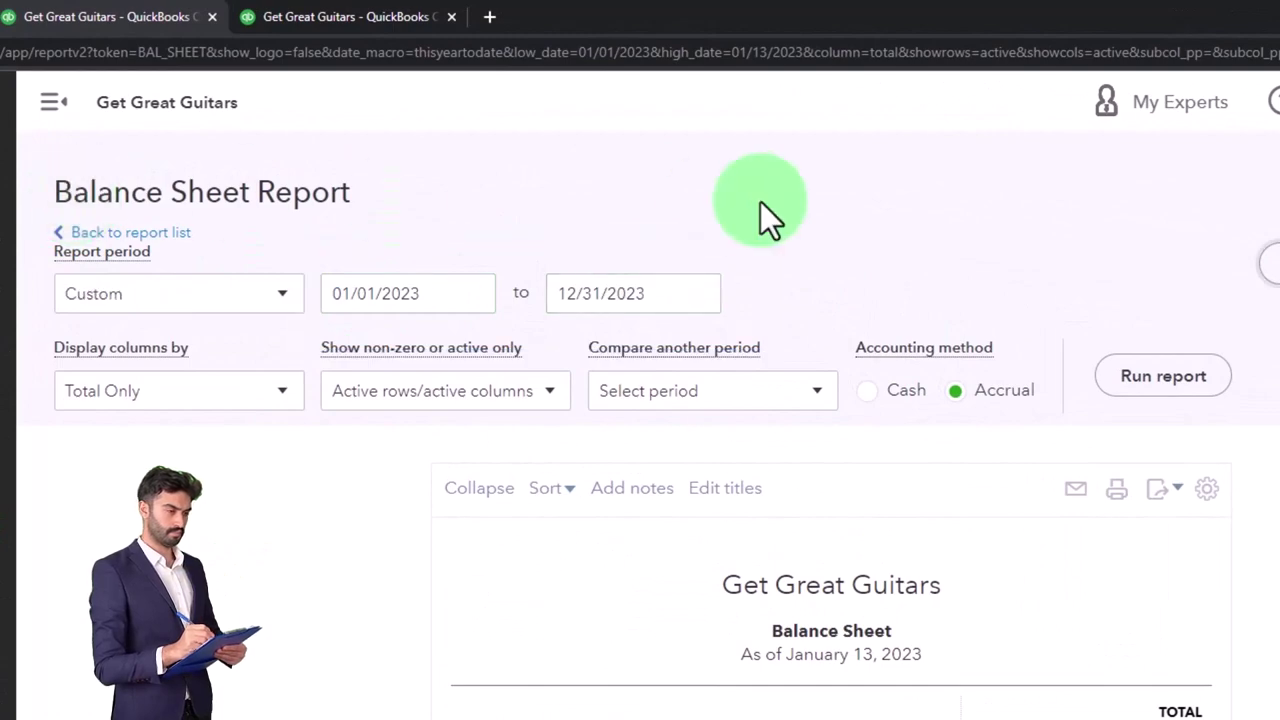
pyautogui.click(1155, 376)
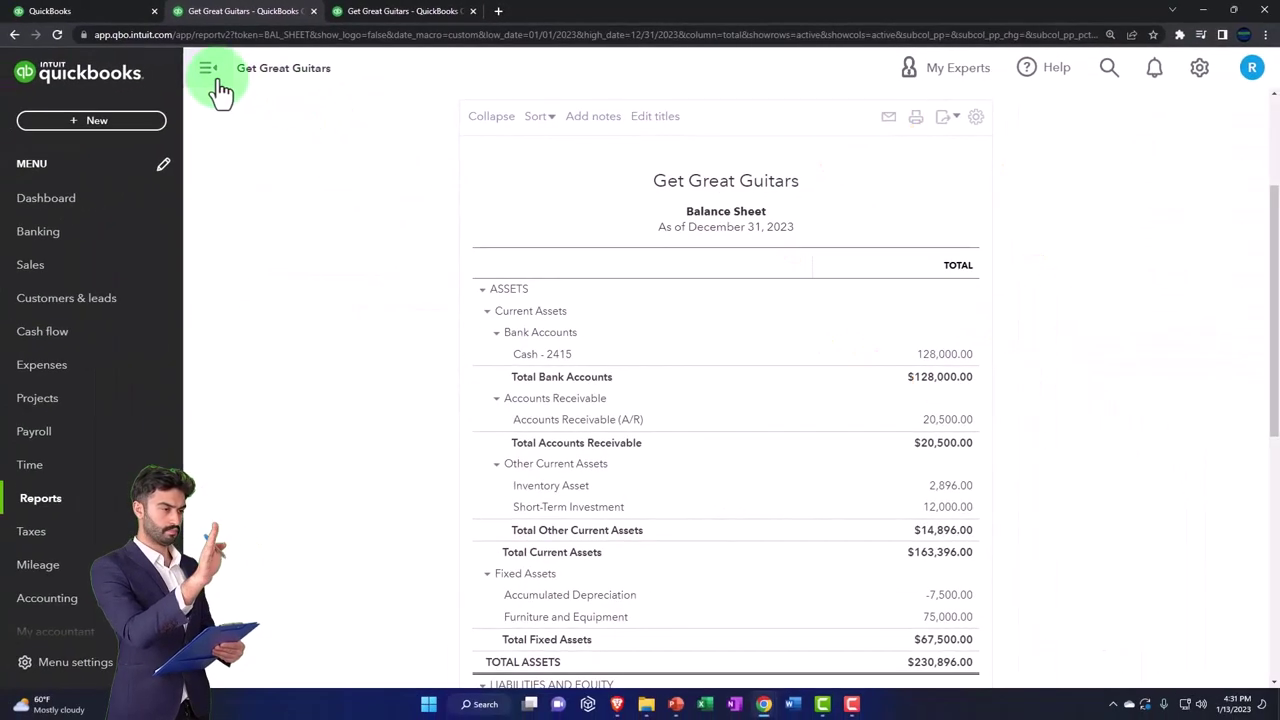
# Step: On the Balance Sheet, drill into the Cash - 2415 balance to list its transactions, including the $12,000 Vanguard expense
pyautogui.click(213, 80)
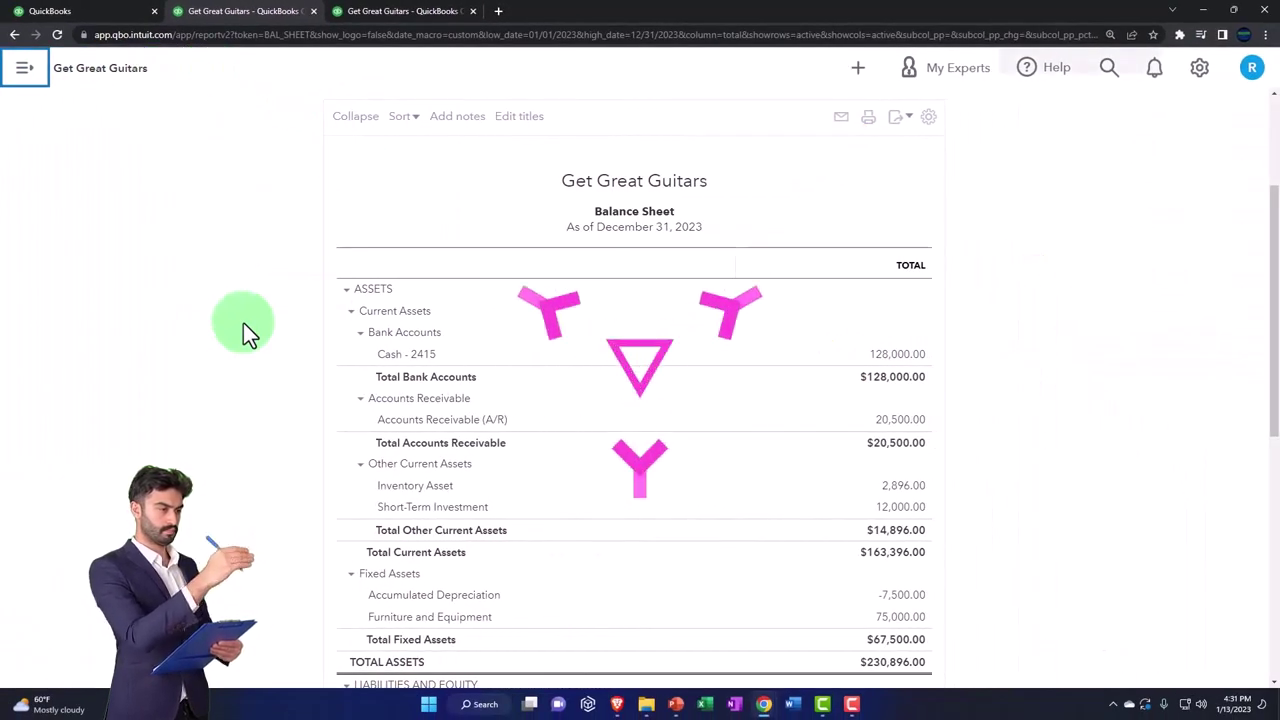
pyautogui.hotkey('ctrl', '+')
pyautogui.hotkey('ctrl', '+')
pyautogui.scroll(-2, 243, 322)
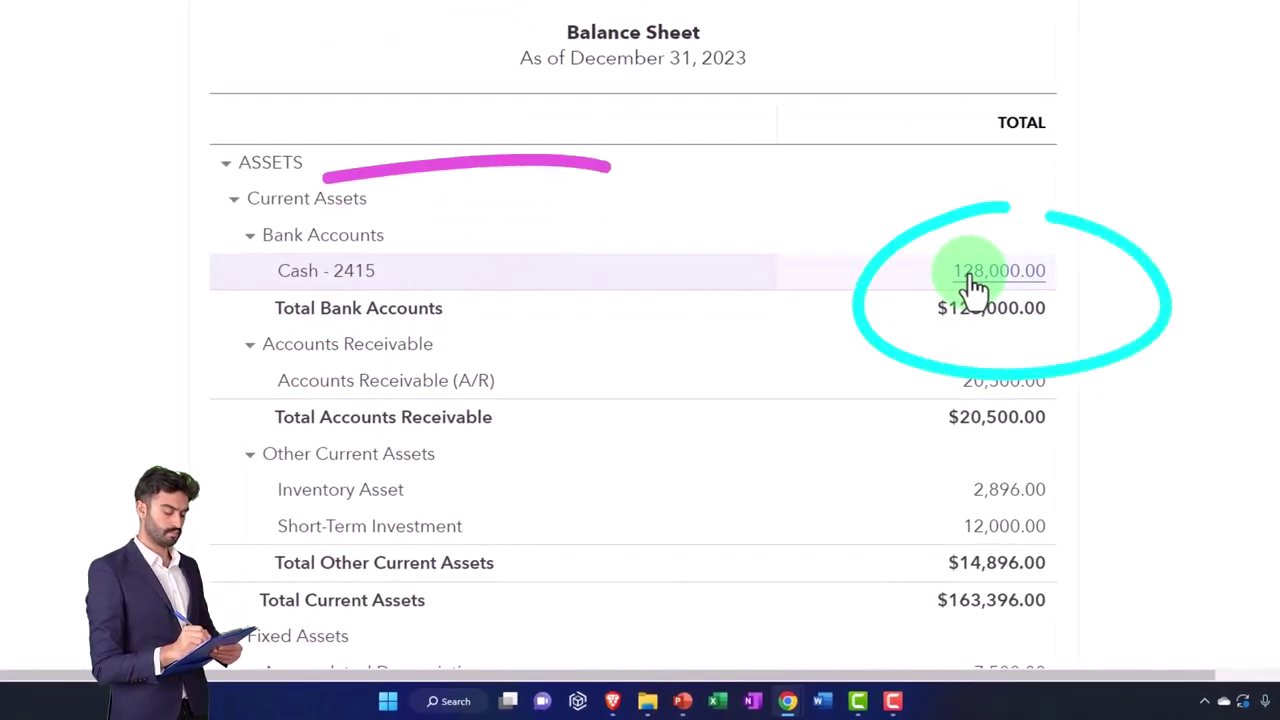
pyautogui.click(971, 285)
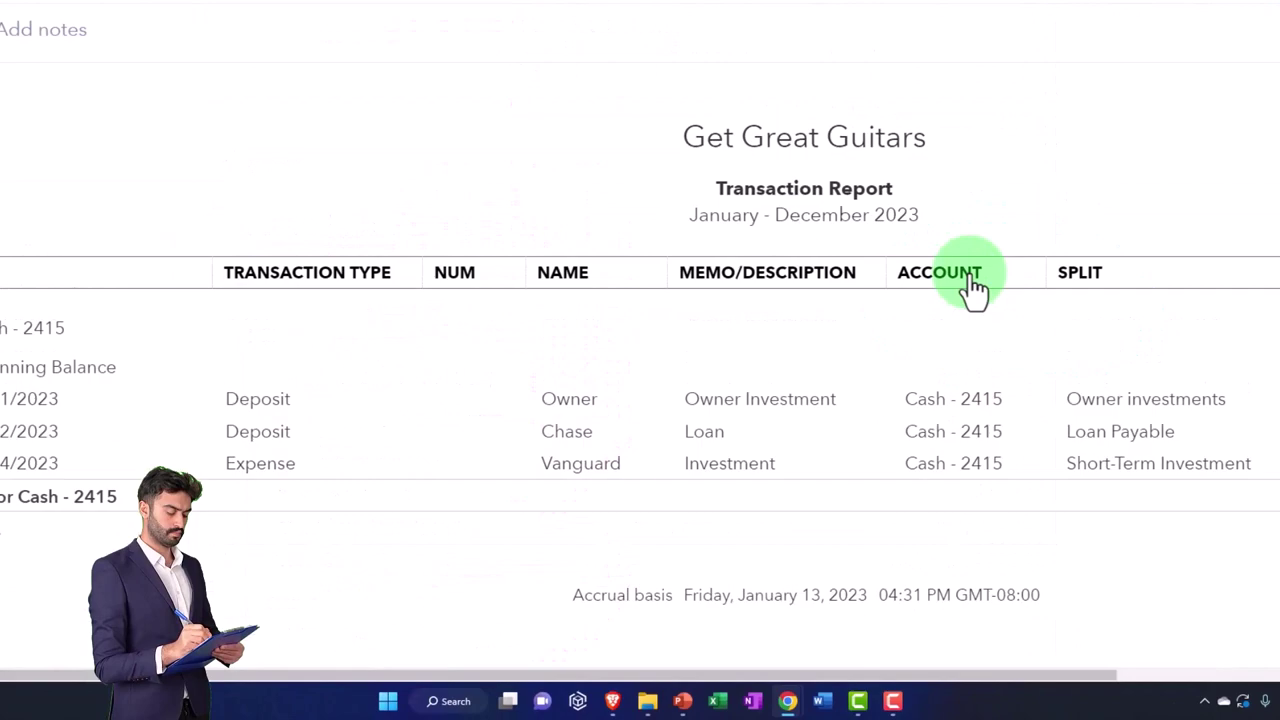
pyautogui.hotkey('ctrl', '-')
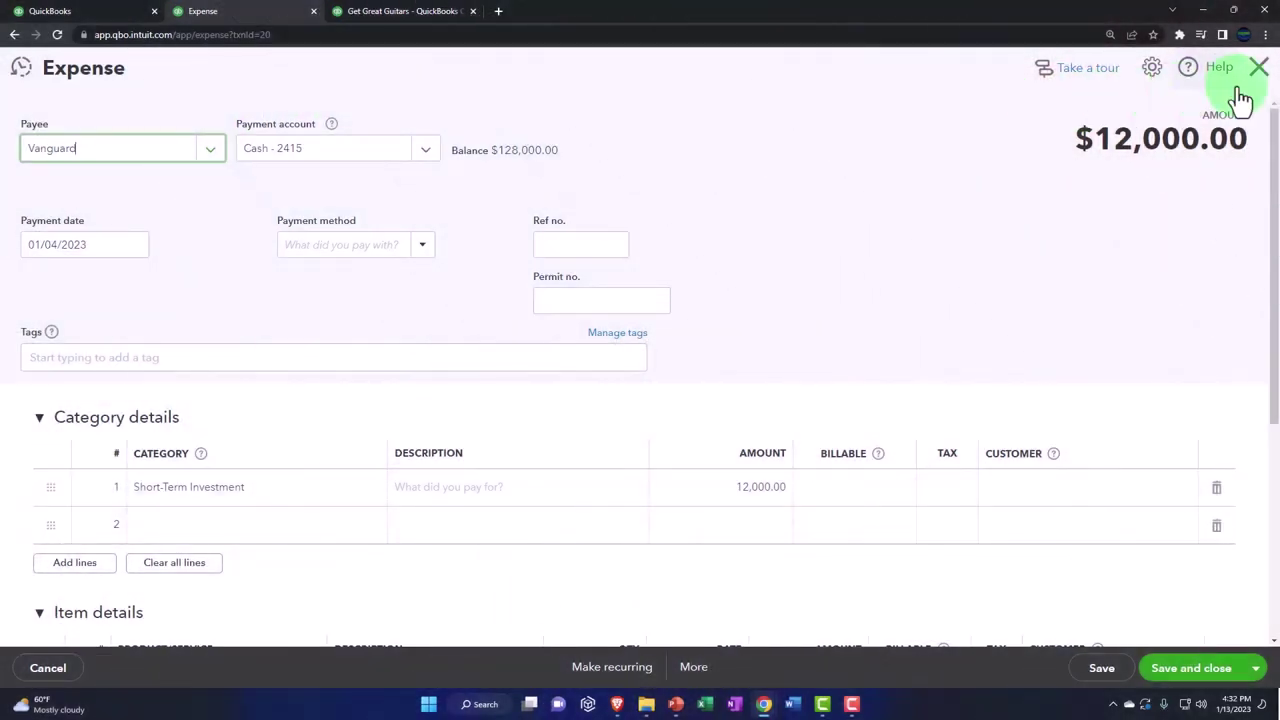
# Step: Close the Vanguard expense, then check Short-Term Investment's 12,000.00 transactions and return to the Balance Sheet summary
pyautogui.click(1255, 70)
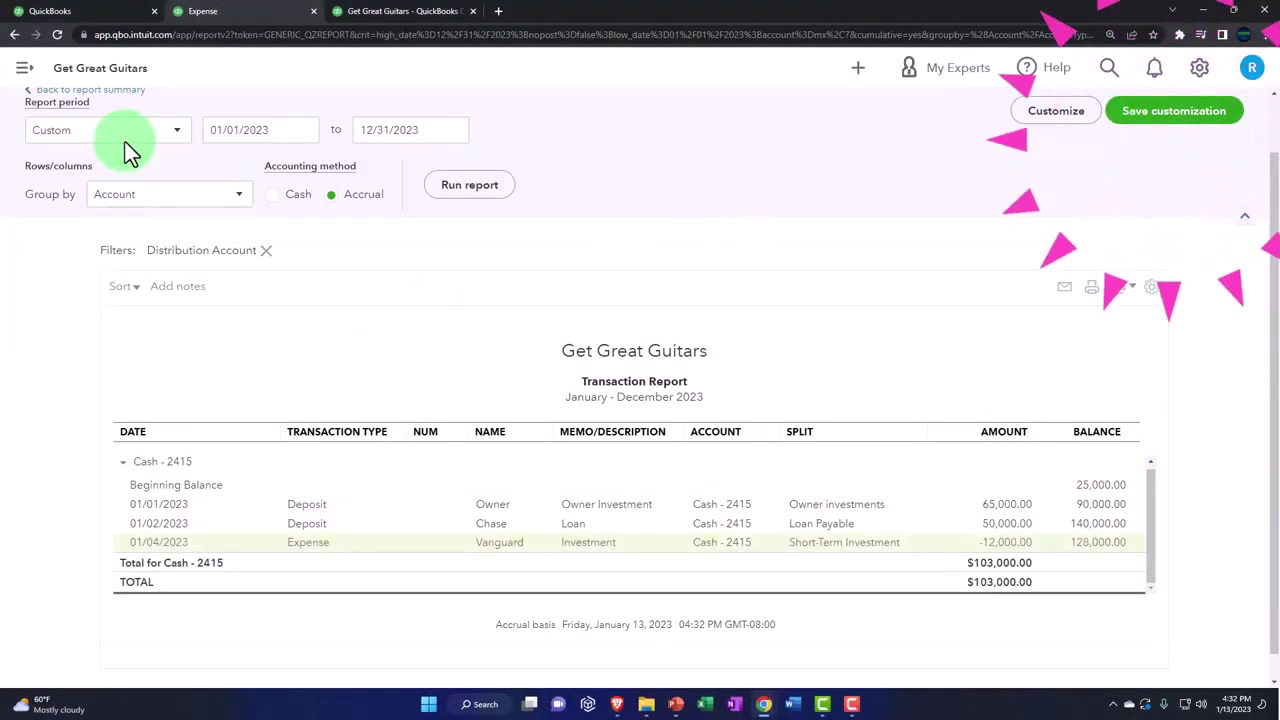
pyautogui.click(118, 158)
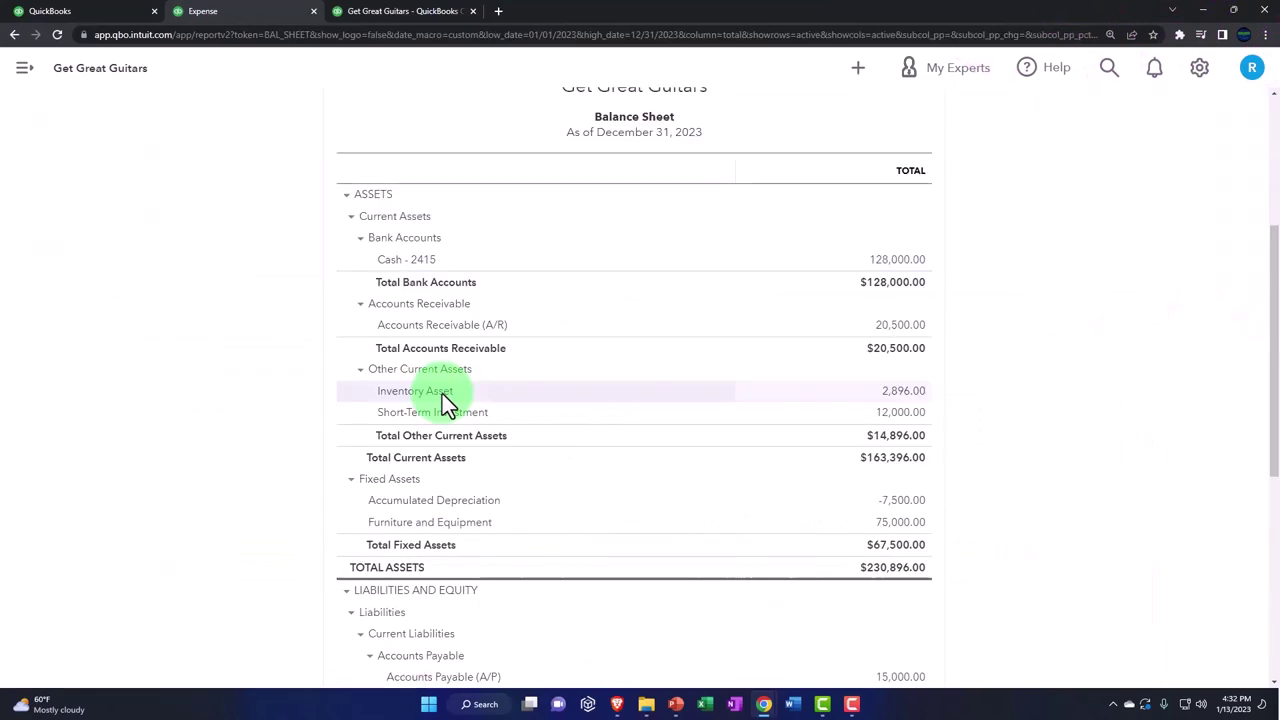
pyautogui.moveTo(180, 378); pyautogui.dragTo(484, 388)
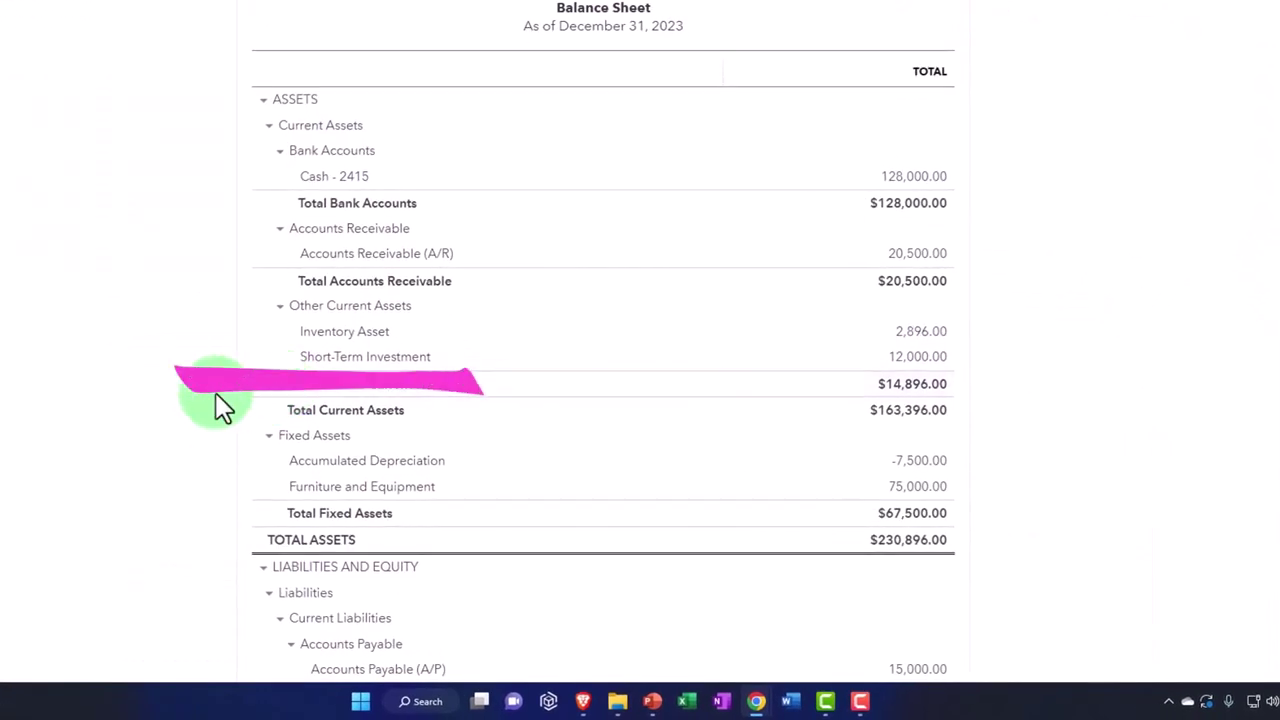
pyautogui.click(912, 373)
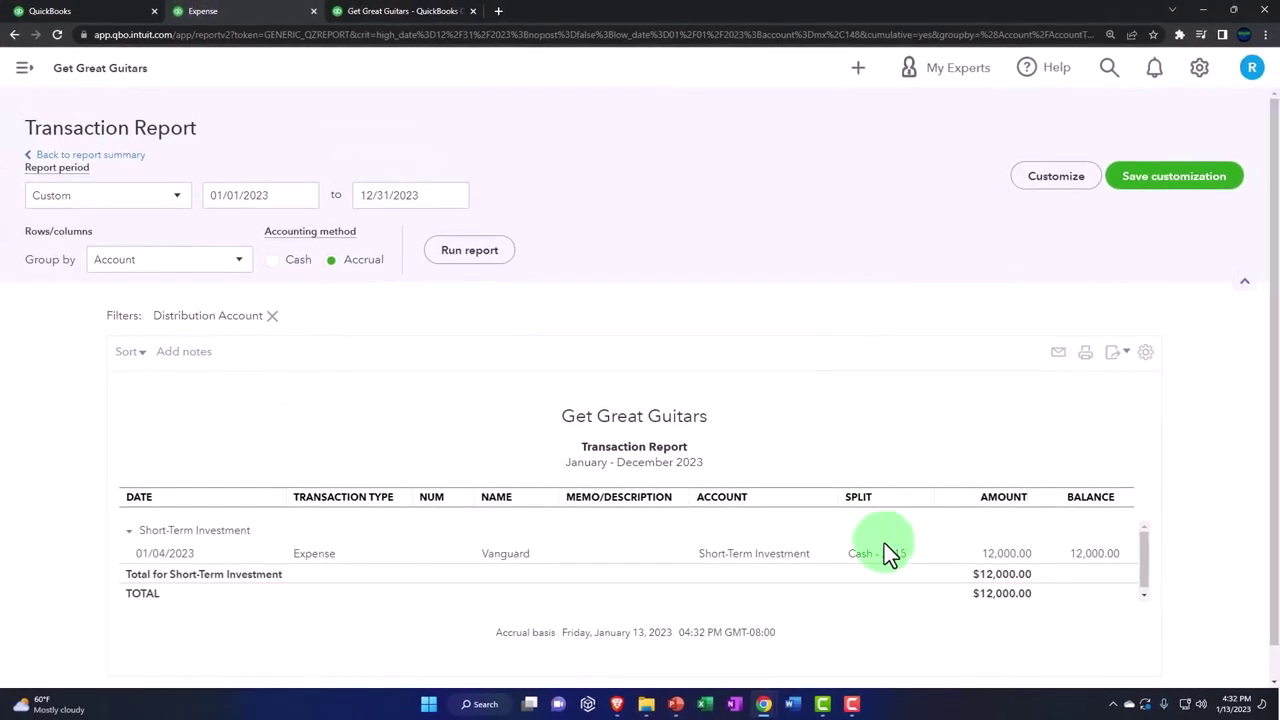
pyautogui.click(128, 156)
pyautogui.hotkey('ctrl', '+')
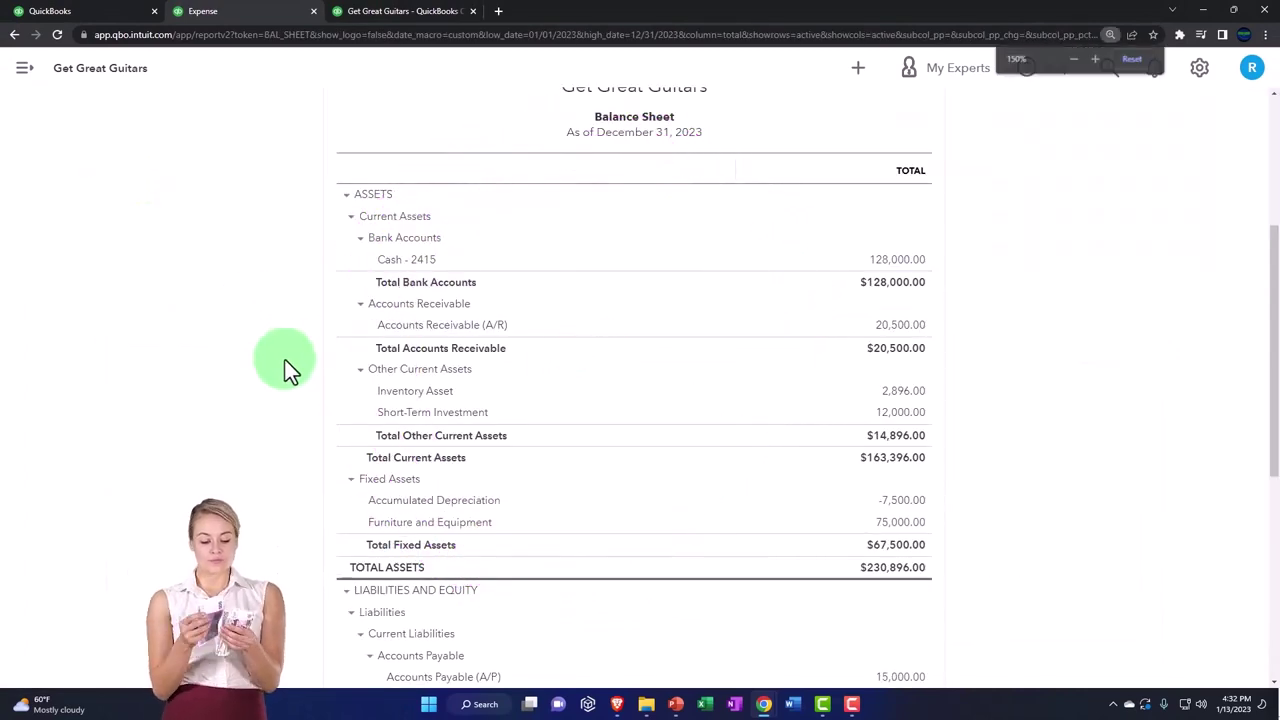